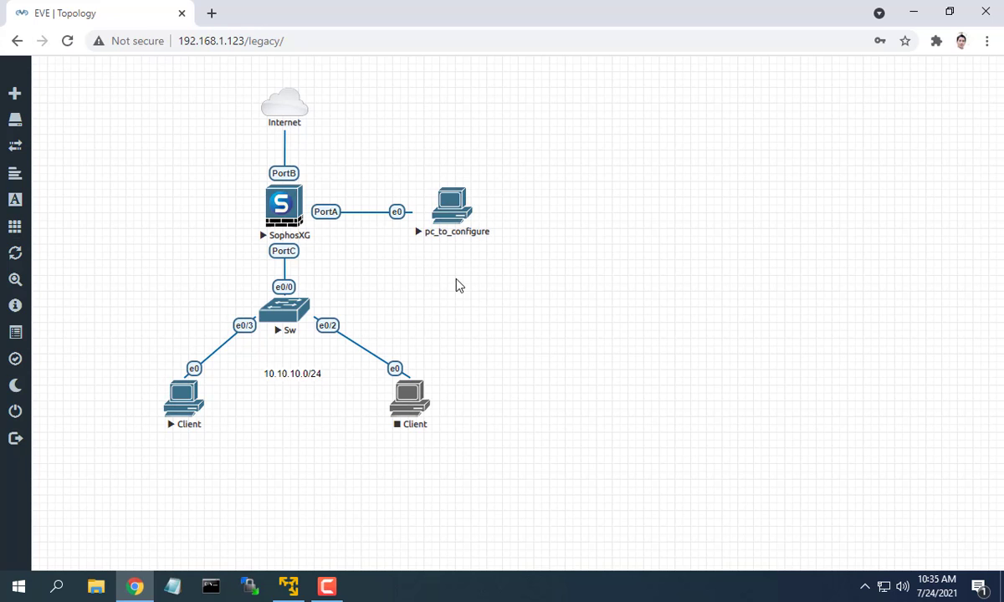
Launch the pc_to_configure node's VNC console from the EVE-NG lab topology.
click(452, 203)
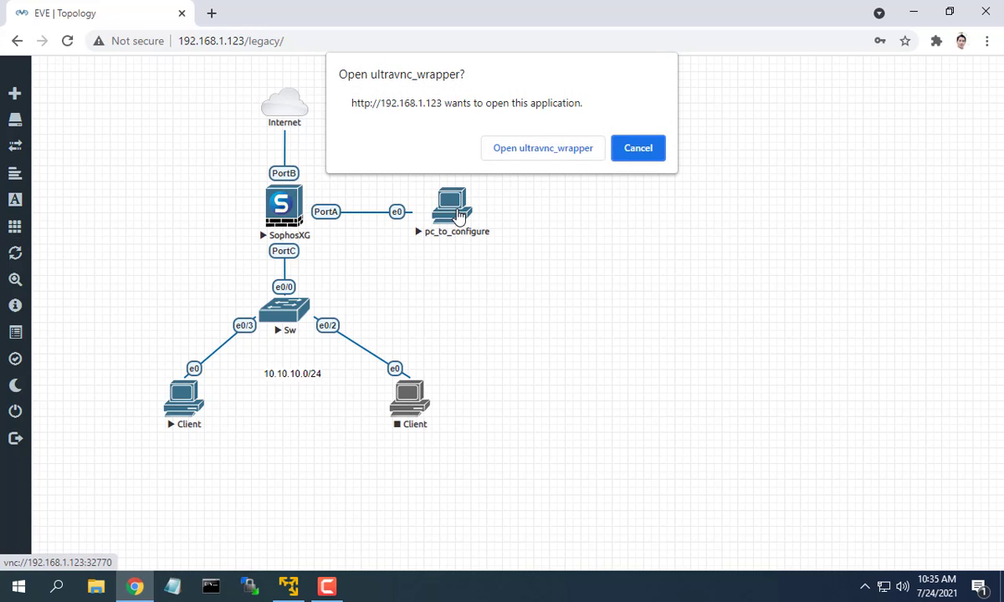
Open the firewall console, edit PortB under Network > Interfaces and keep it in the WAN zone.
click(540, 149)
click(202, 207)
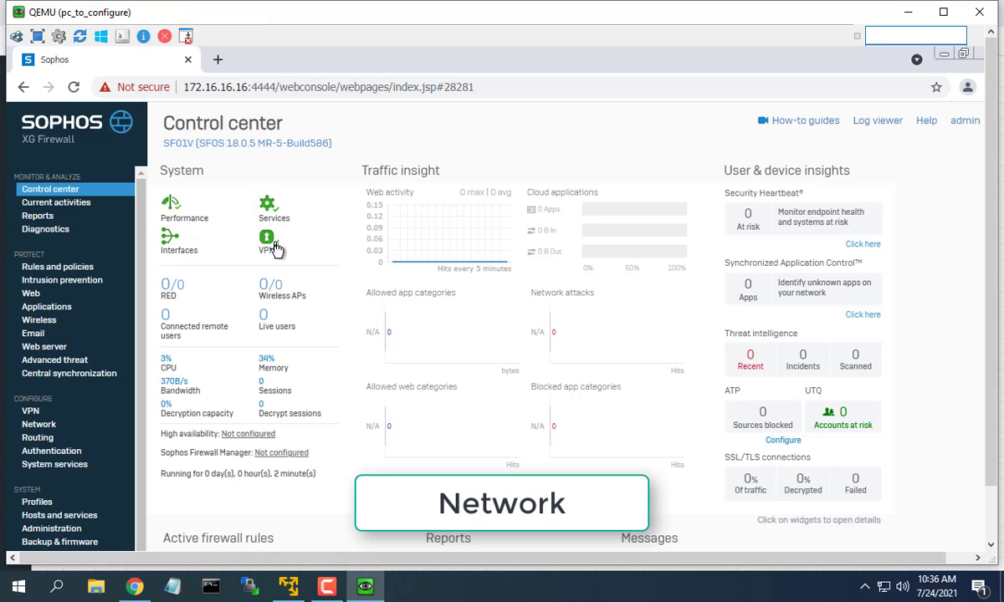
click(48, 425)
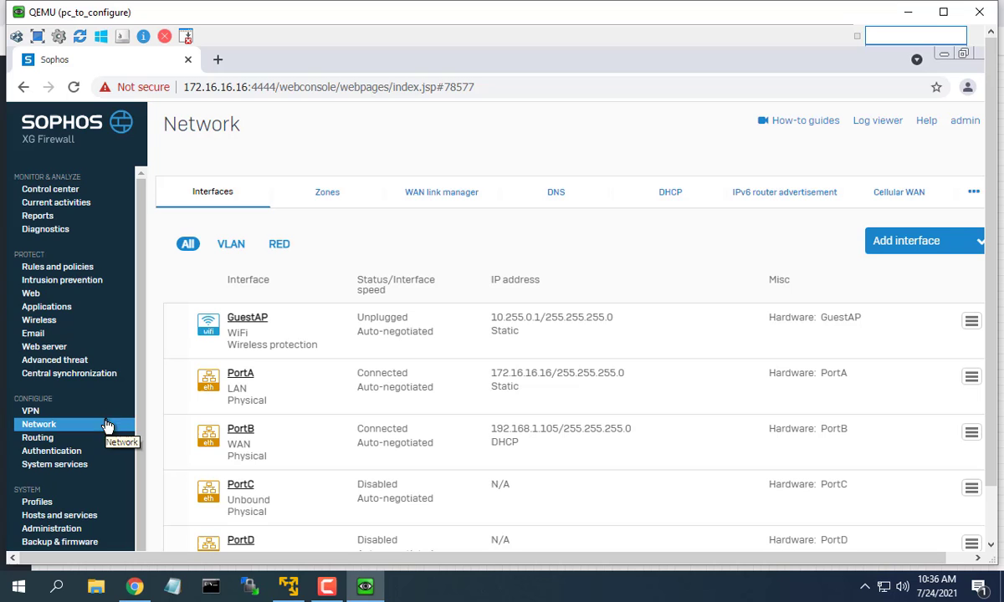
click(242, 431)
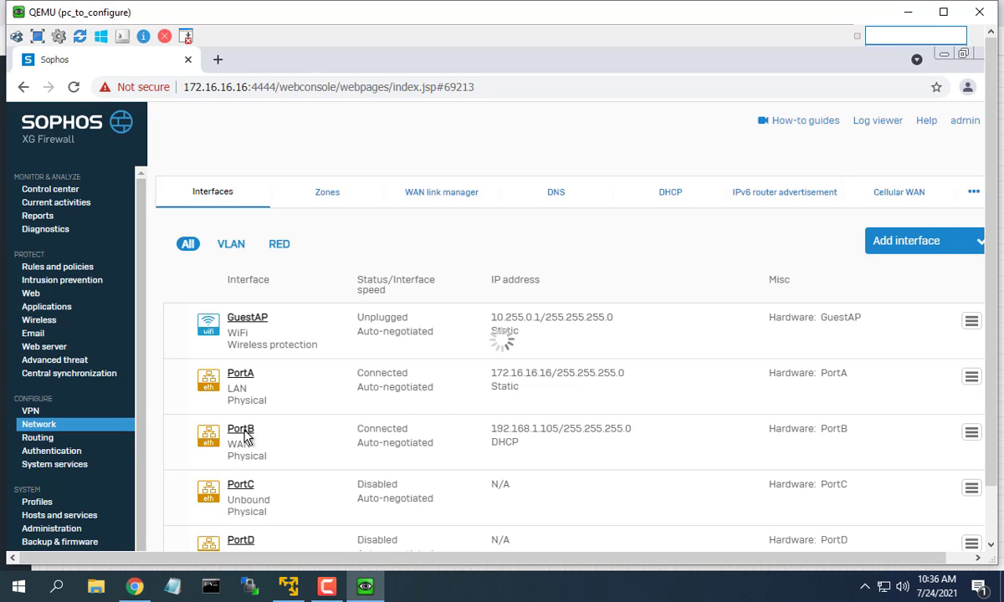
click(908, 12)
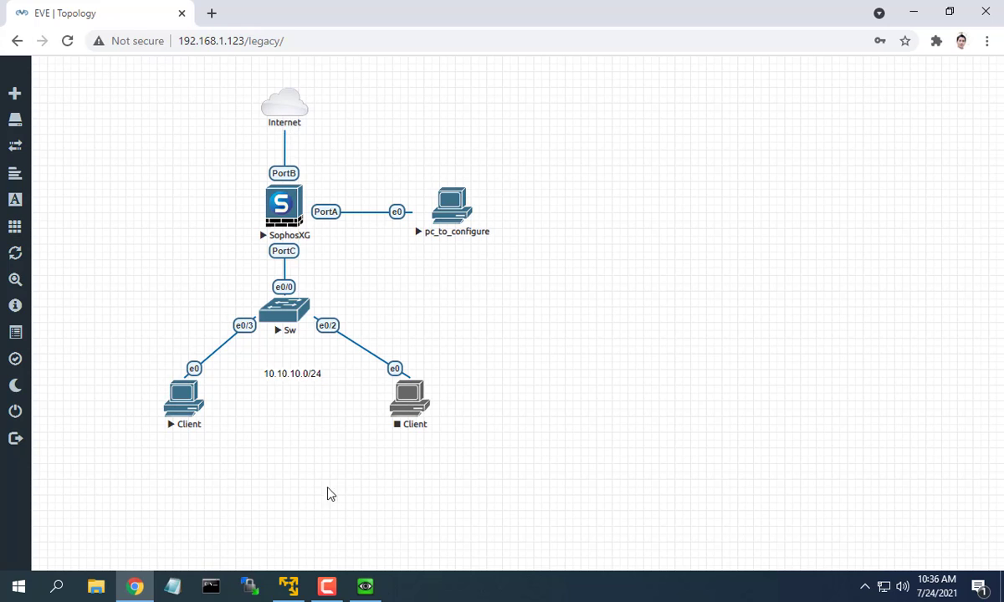
click(365, 586)
drag(439, 280, 369, 291)
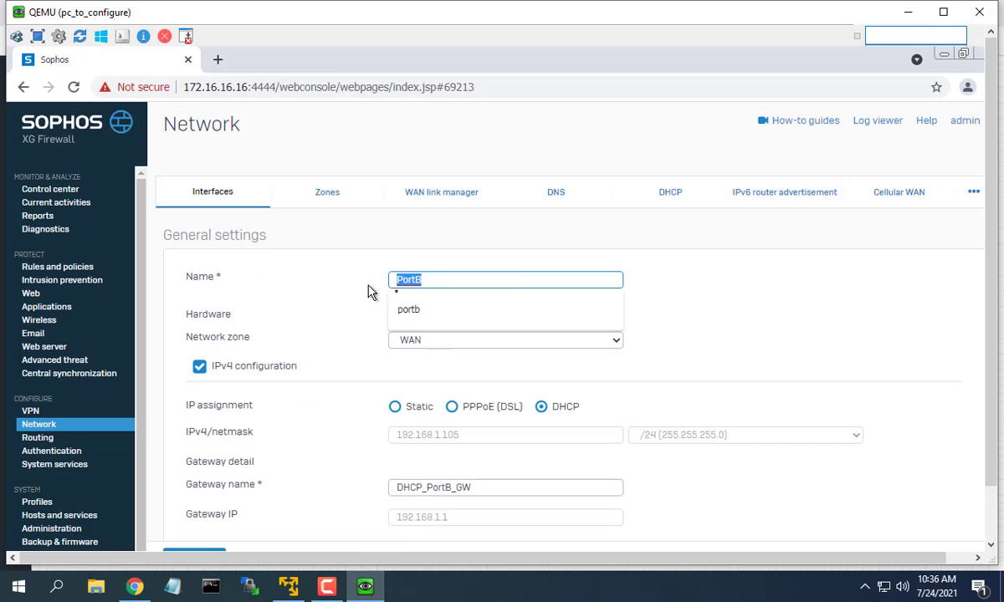
click(712, 344)
click(607, 343)
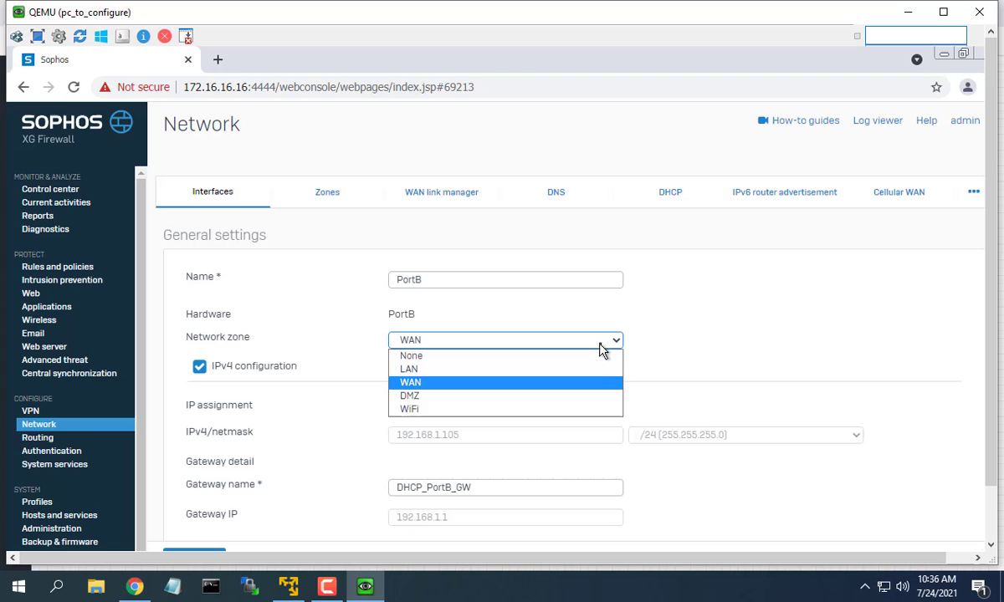
click(576, 382)
Make PortB static with IPv4 192.168.1.2 and save the interface update.
click(396, 408)
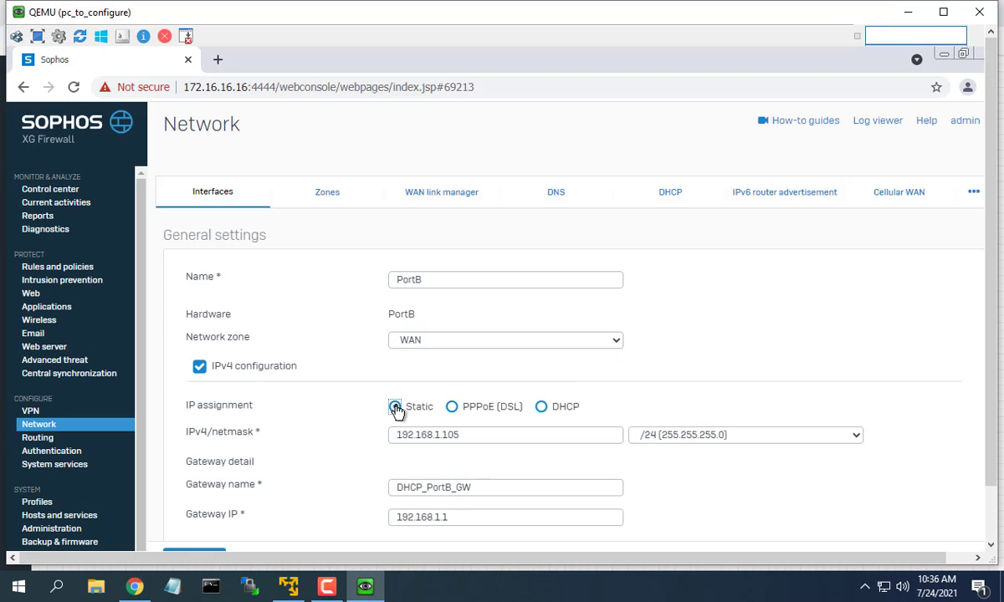
scroll(983, 404, down, 2)
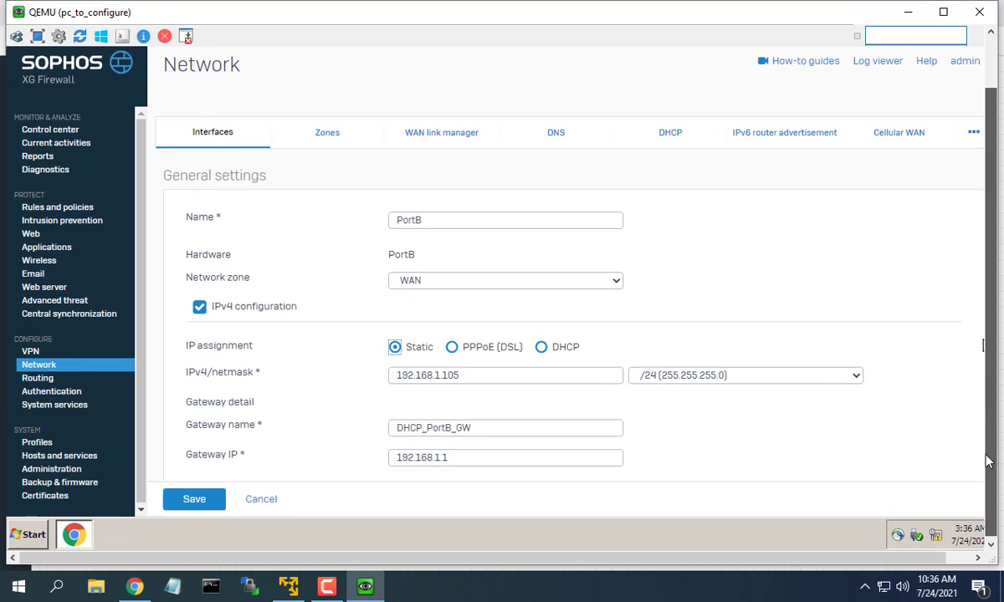
click(477, 375)
drag(477, 375, 387, 378)
text(192.168.1.105)
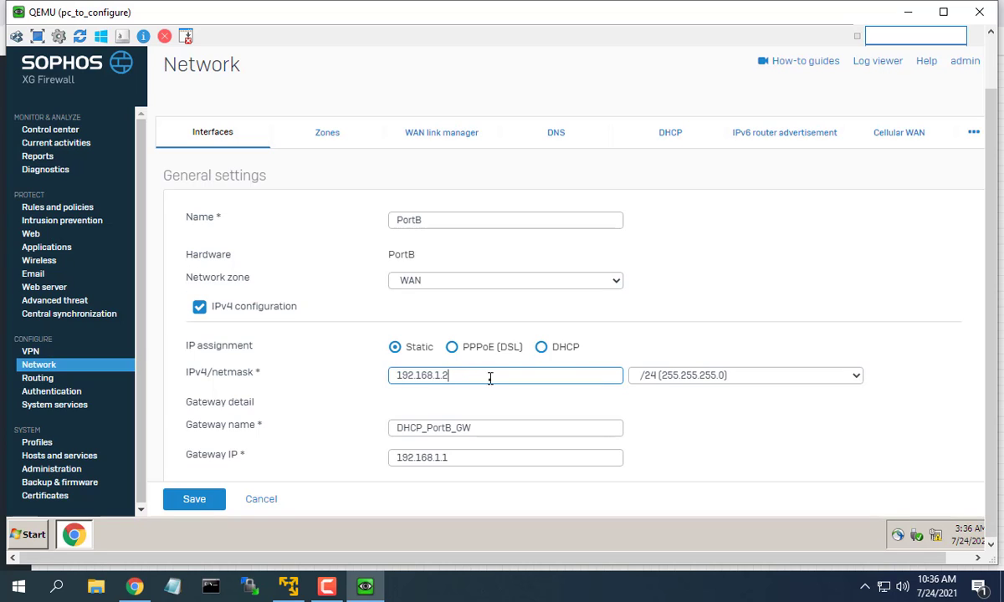
drag(481, 375, 343, 380)
click(201, 502)
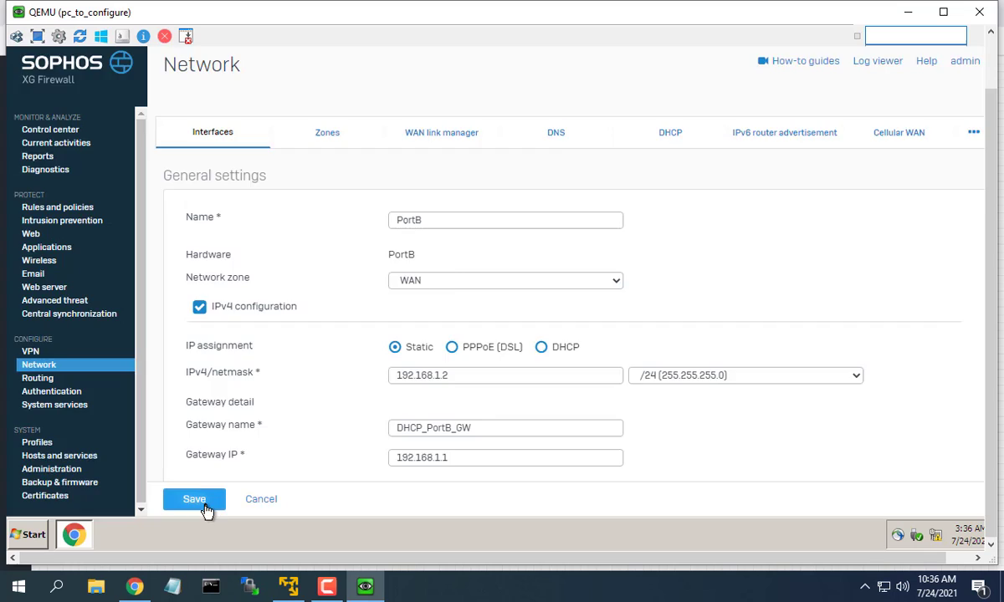
click(468, 323)
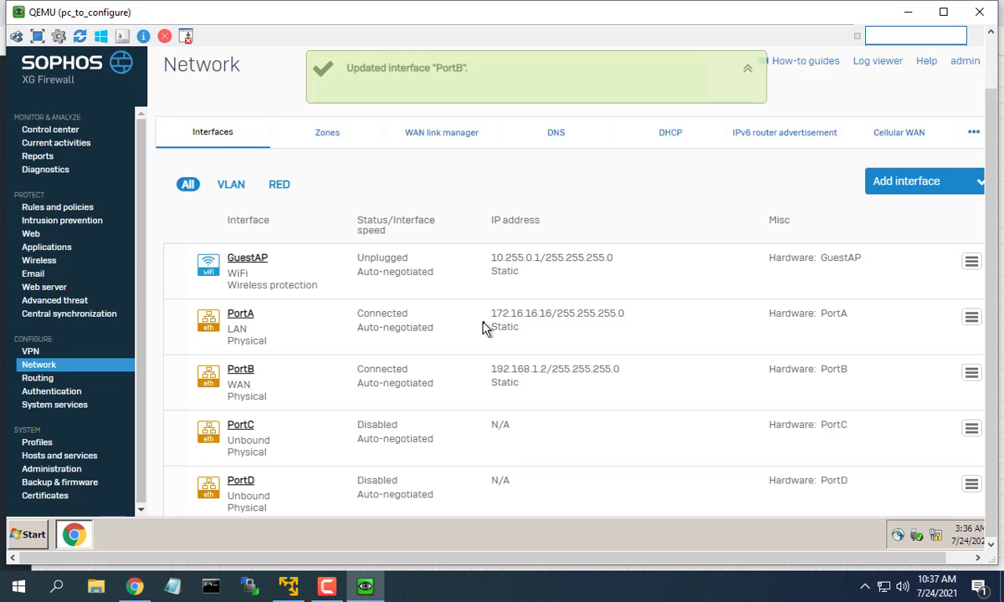
Edit PortC into the LAN zone with static IPv4 10.10.10.1 /24 and save the update.
key(ctrl+alt+f)
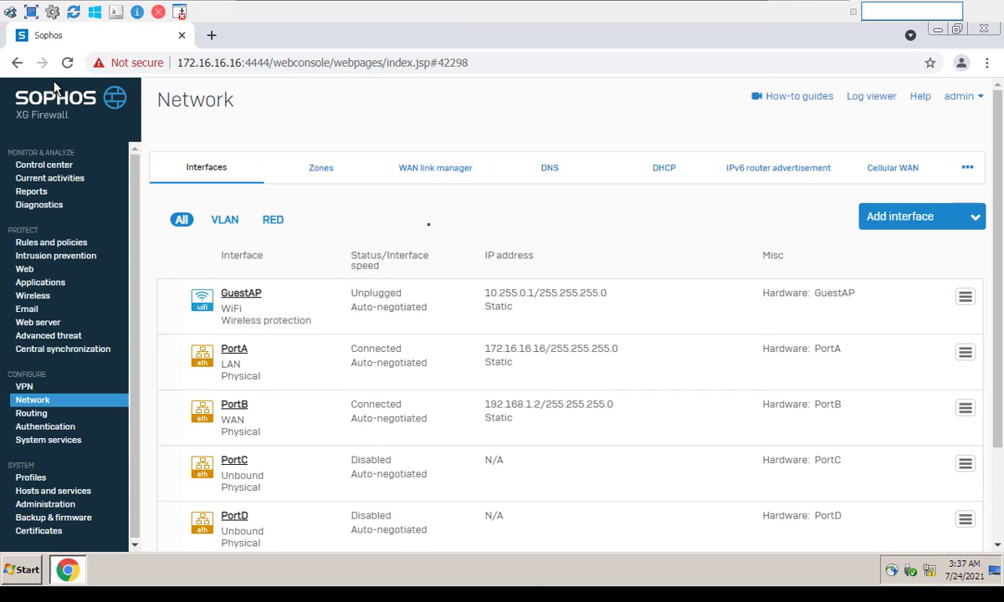
click(234, 462)
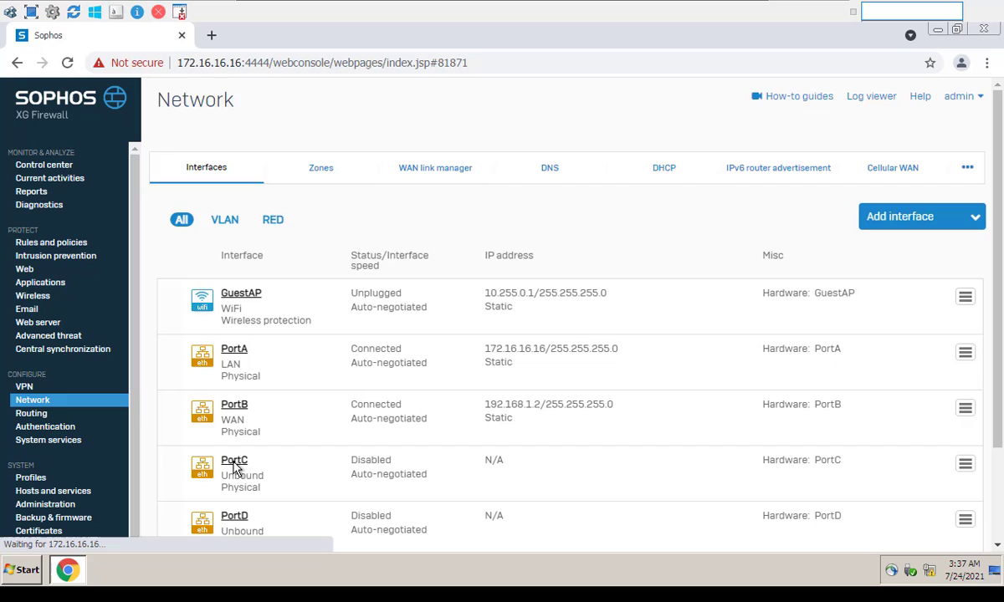
click(906, 17)
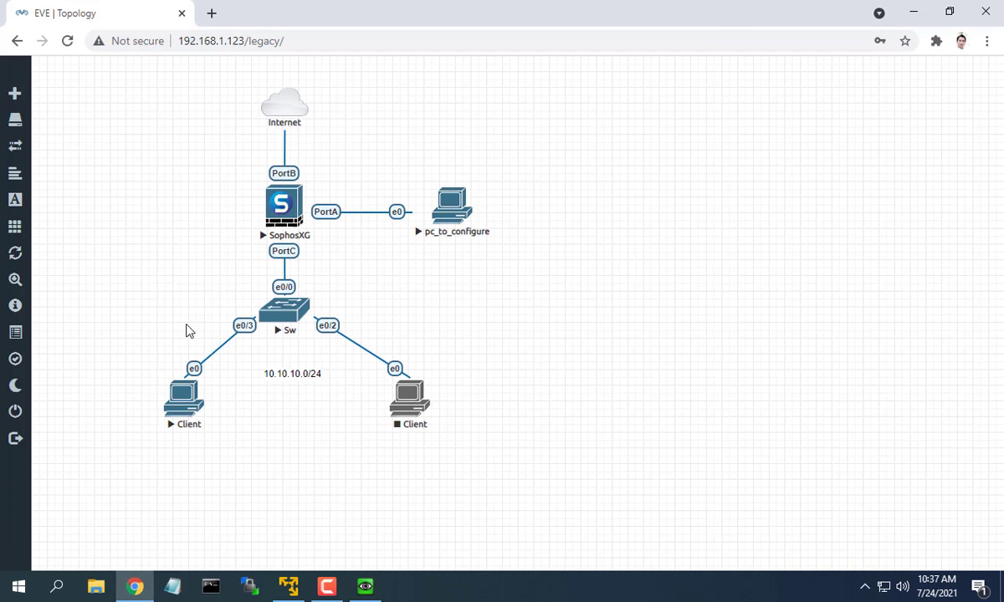
click(365, 586)
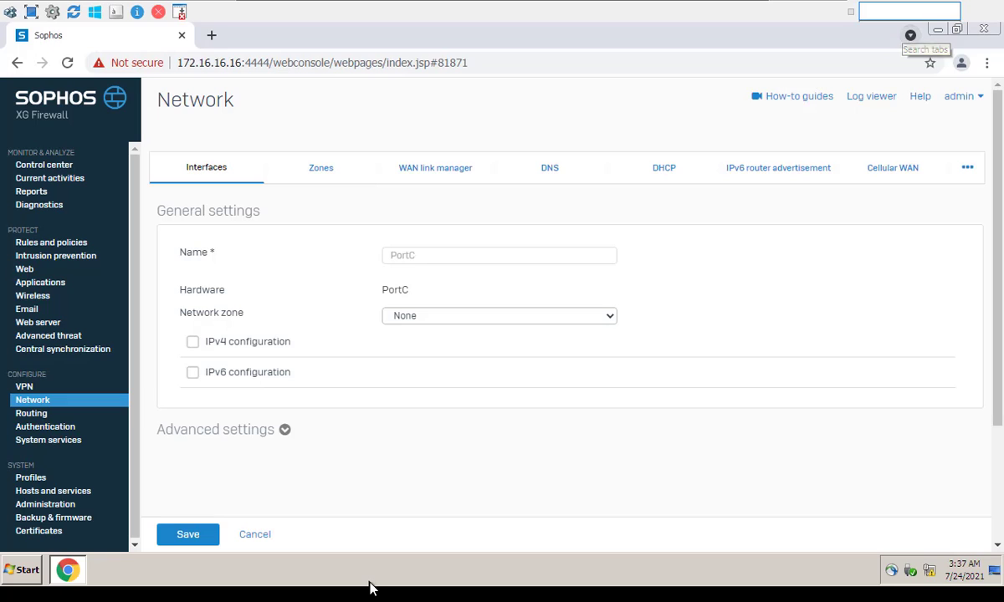
click(467, 322)
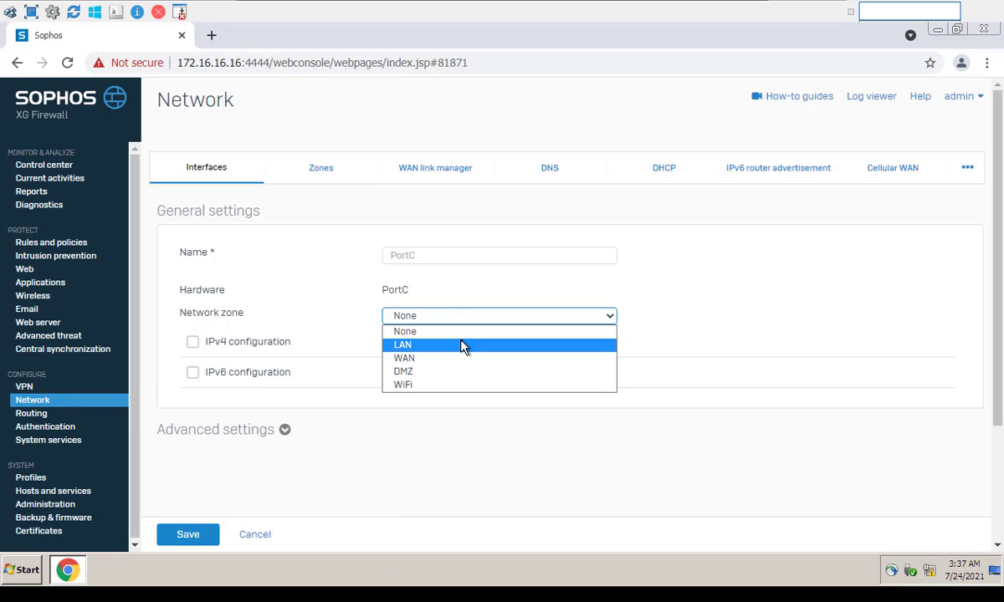
click(462, 346)
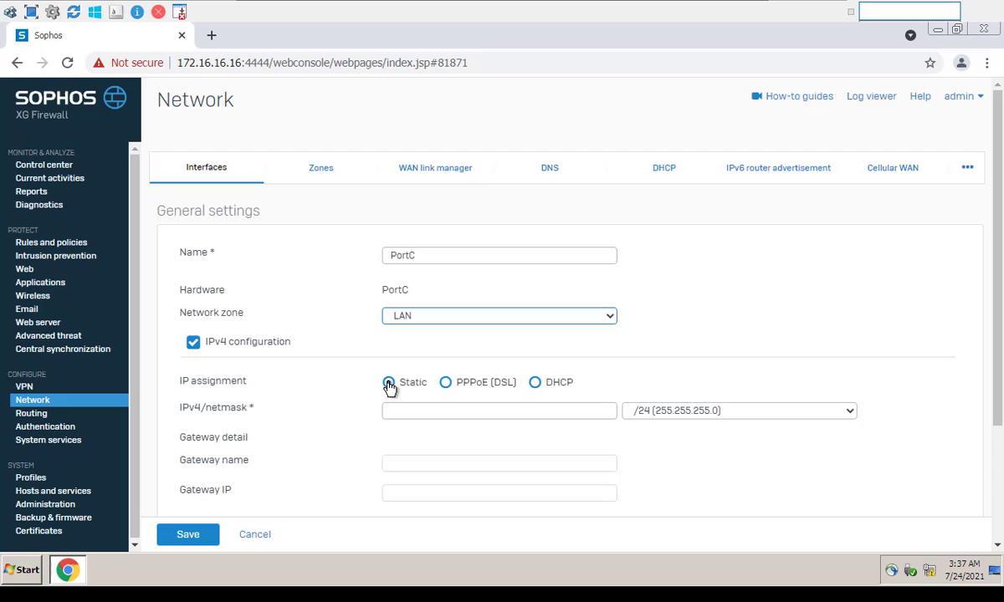
click(420, 412)
click(419, 441)
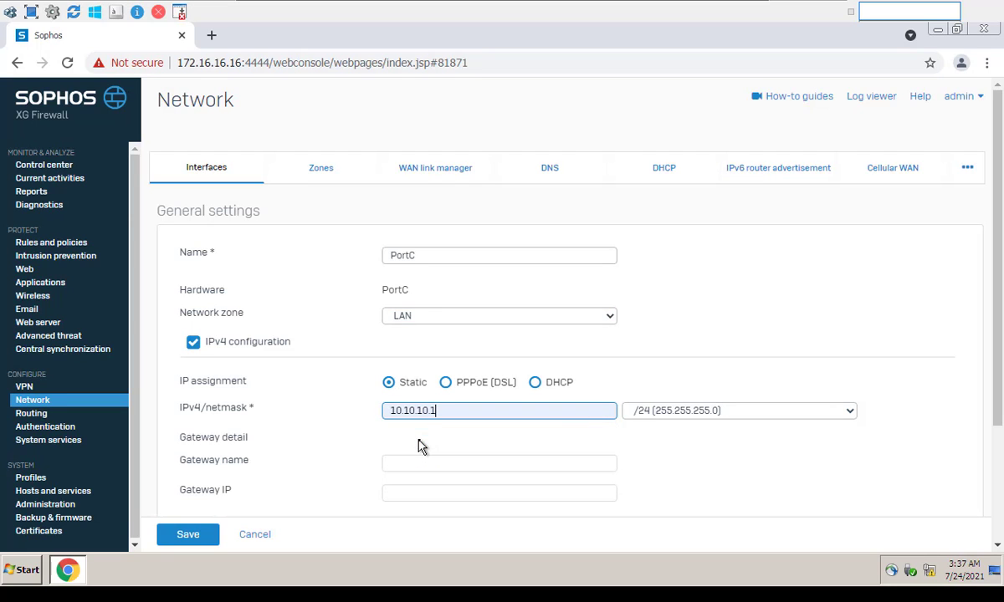
click(191, 535)
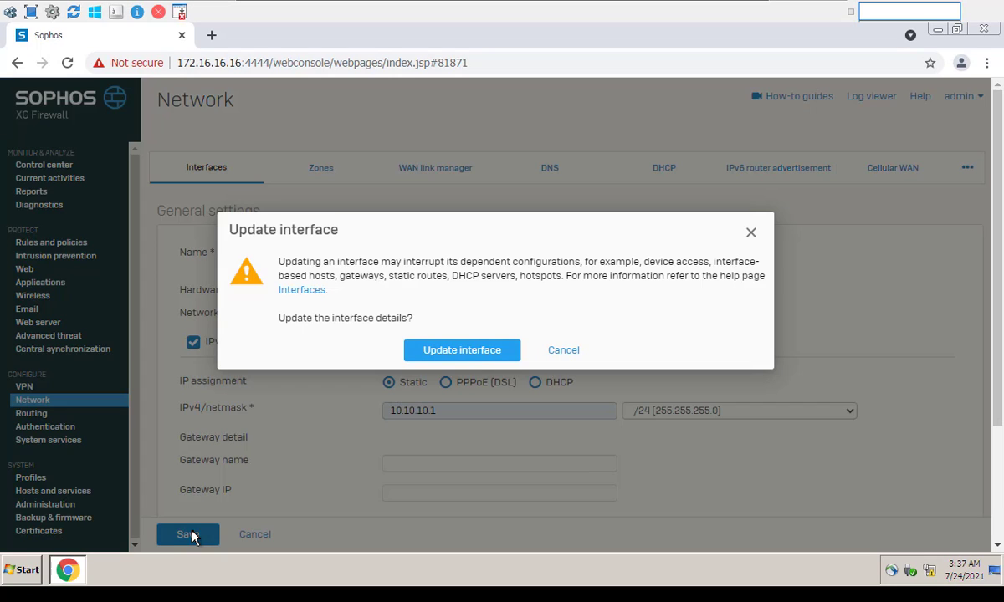
click(443, 351)
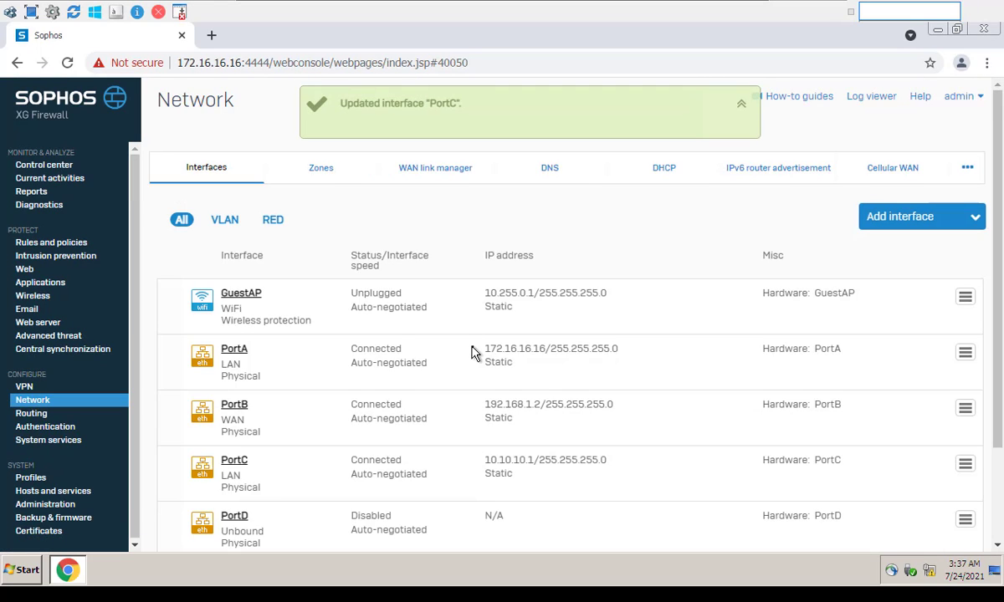
Add a DHCP server named PortC-Subnet serving interface PortC - 10.10.10.1.
click(663, 170)
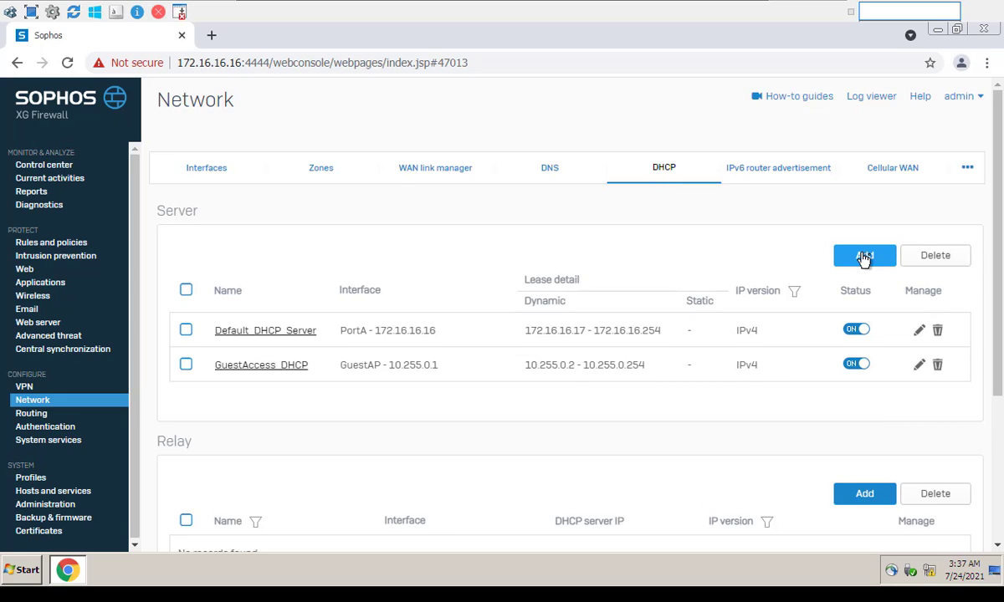
click(864, 256)
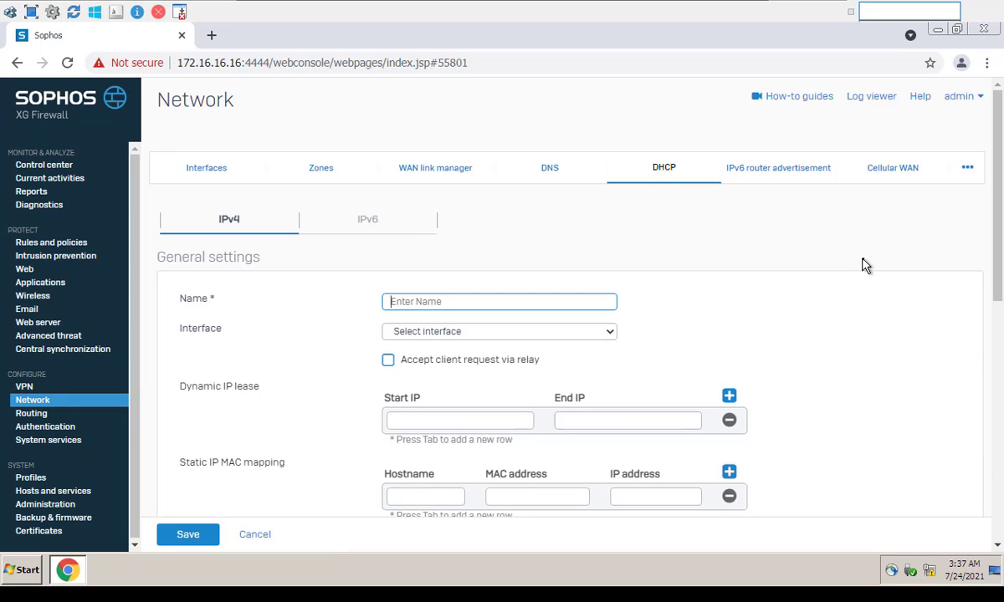
click(566, 302)
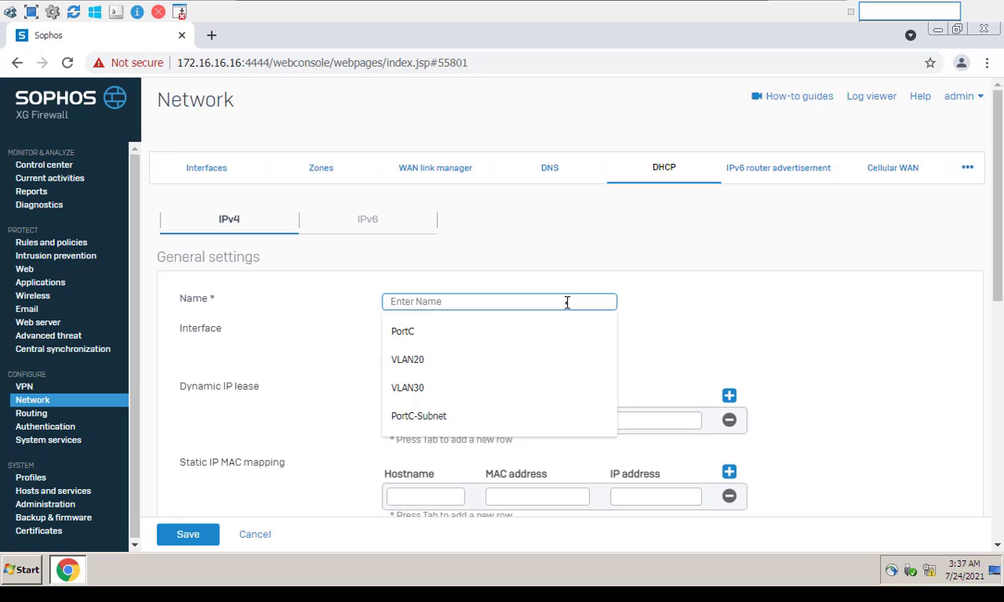
click(522, 416)
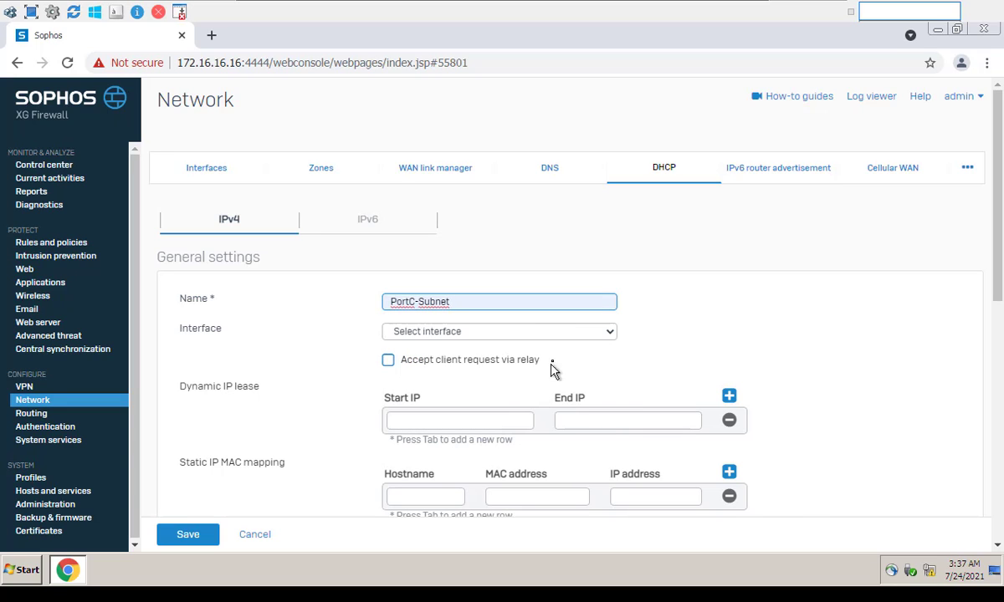
click(560, 334)
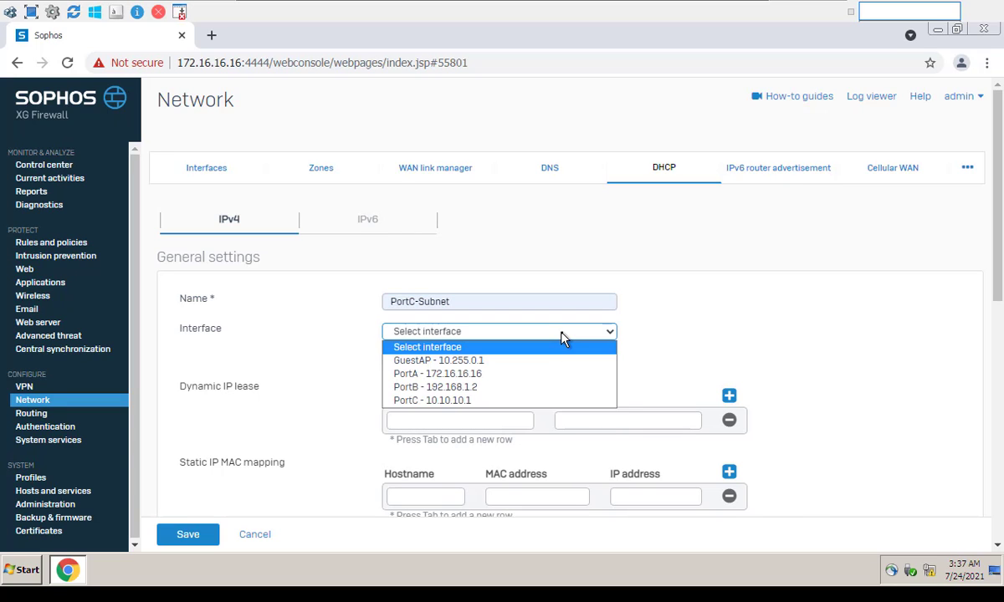
click(544, 402)
Set the lease range 10.10.10.2 to 10.10.10.254 and save the DHCP server.
click(506, 421)
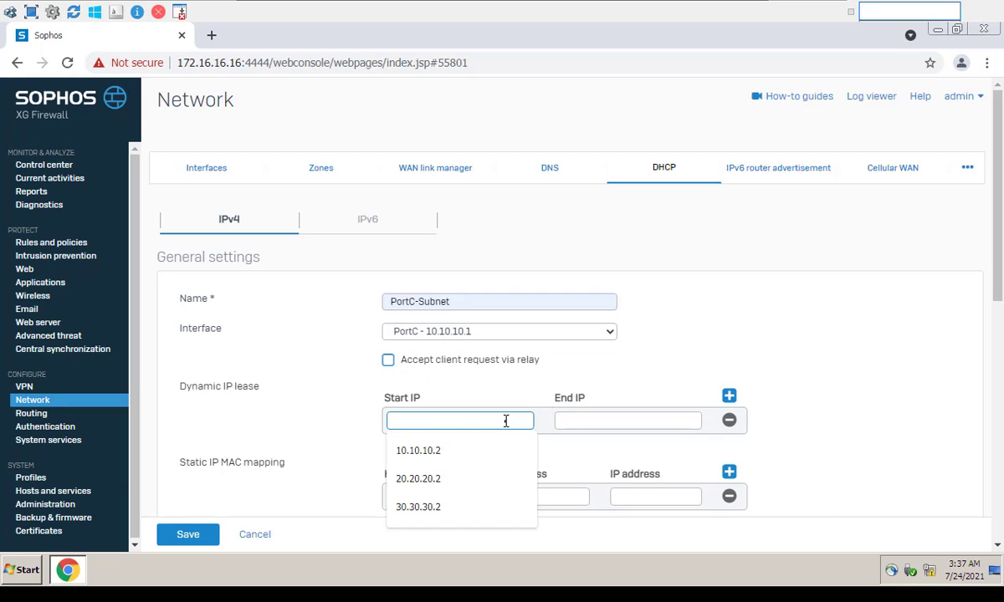
click(498, 453)
click(583, 420)
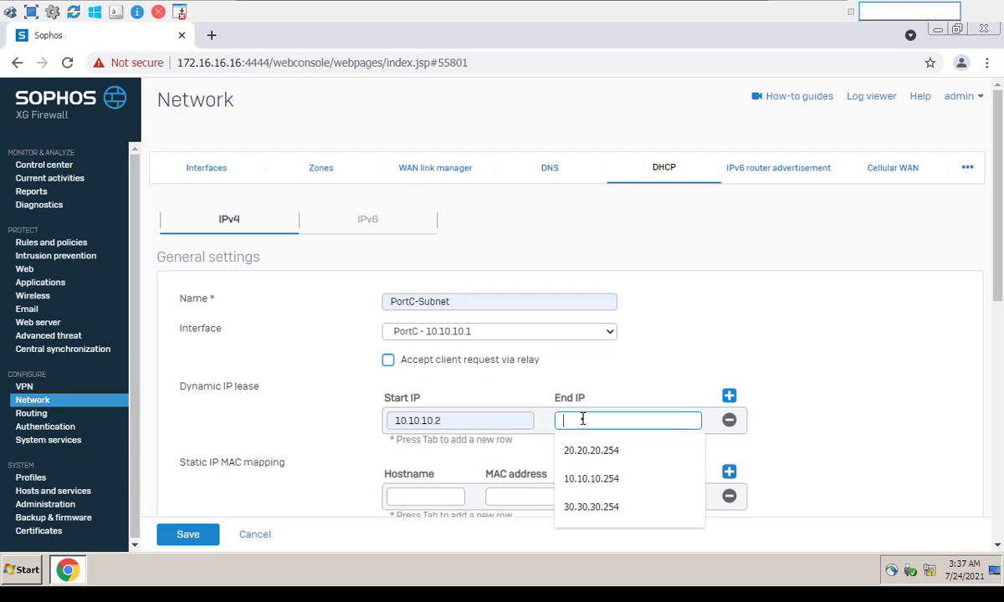
click(583, 480)
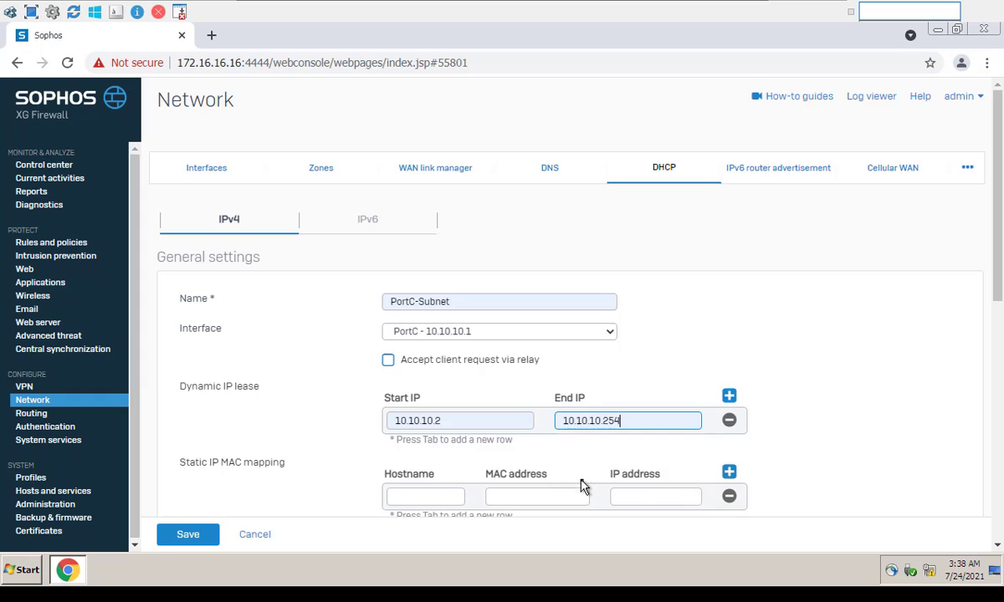
drag(999, 291, 985, 532)
click(199, 538)
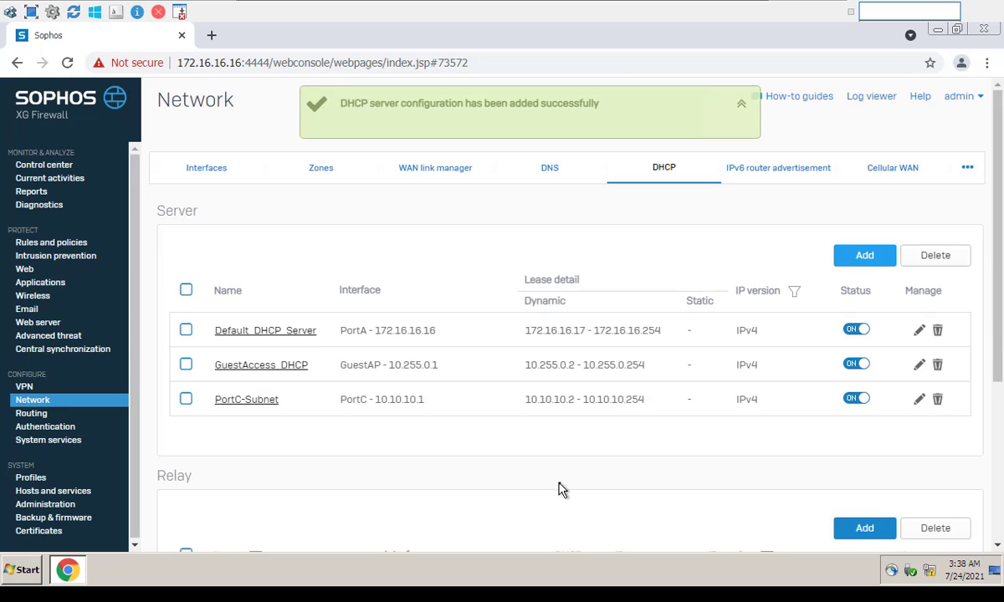
drag(343, 401, 620, 399)
click(644, 438)
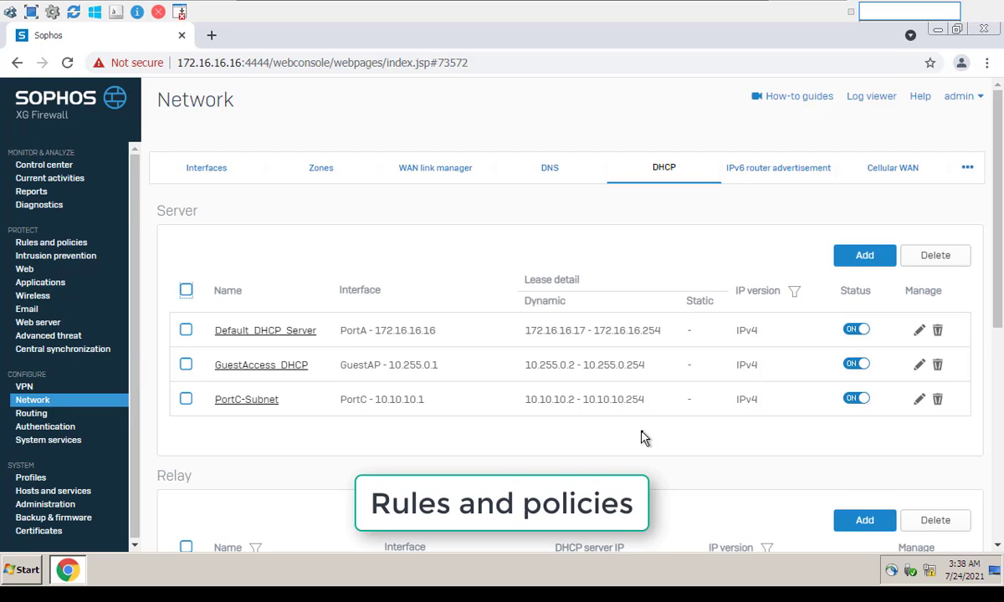
Start a new firewall rule in Rules and policies named PortC-to-Internet.
click(69, 247)
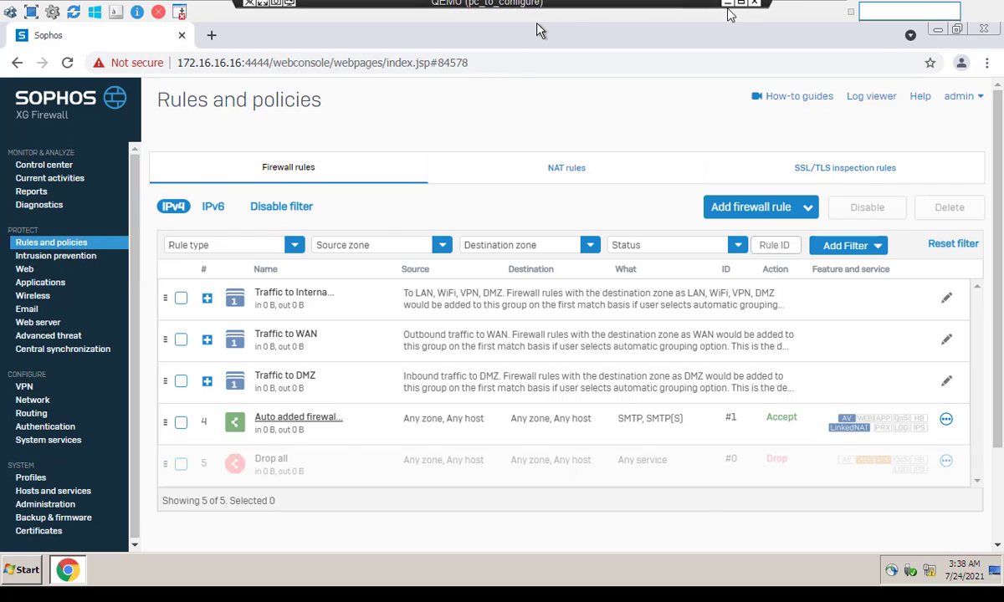
click(703, 6)
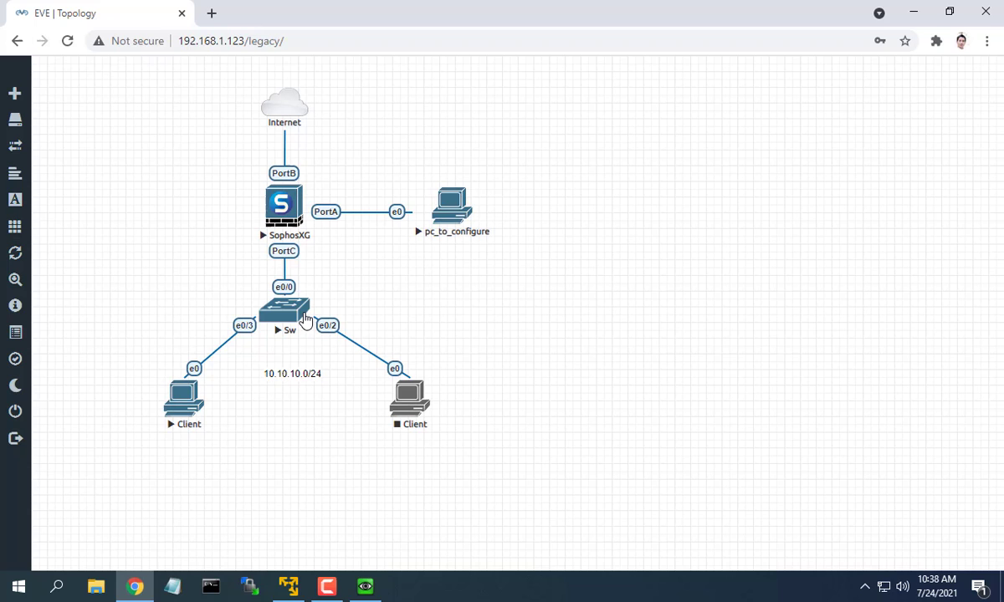
click(371, 587)
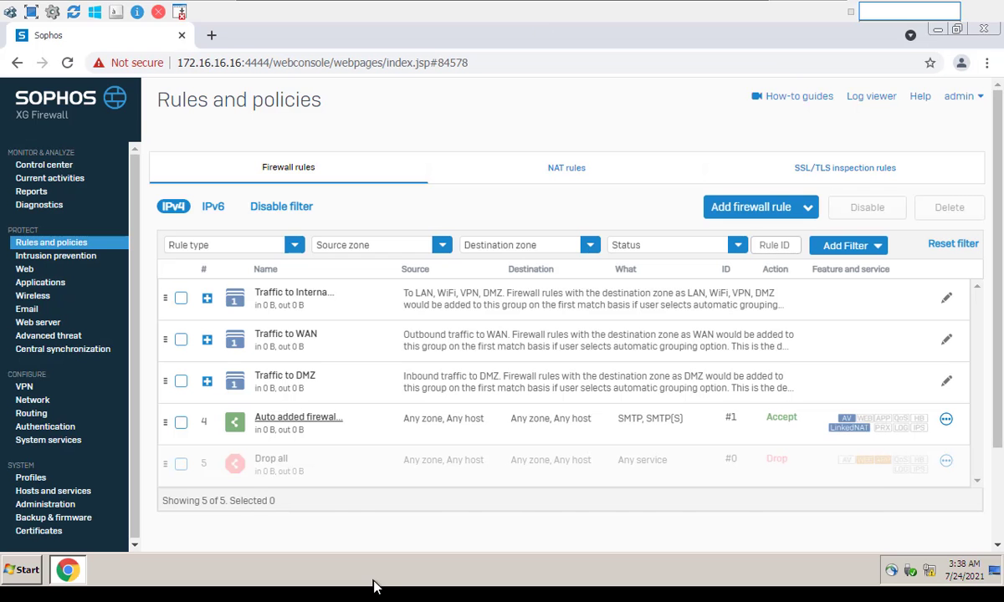
click(735, 217)
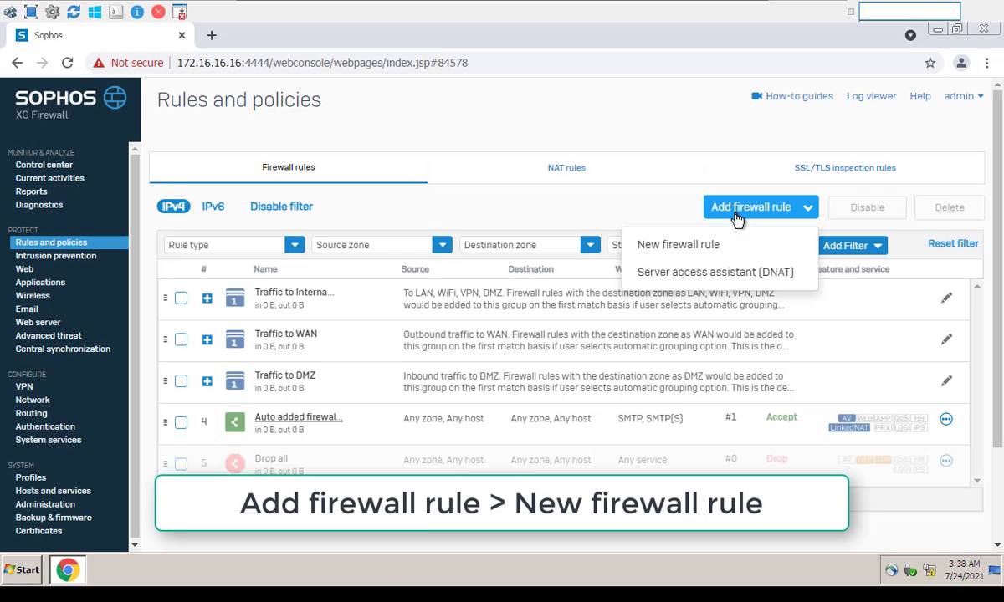
click(735, 245)
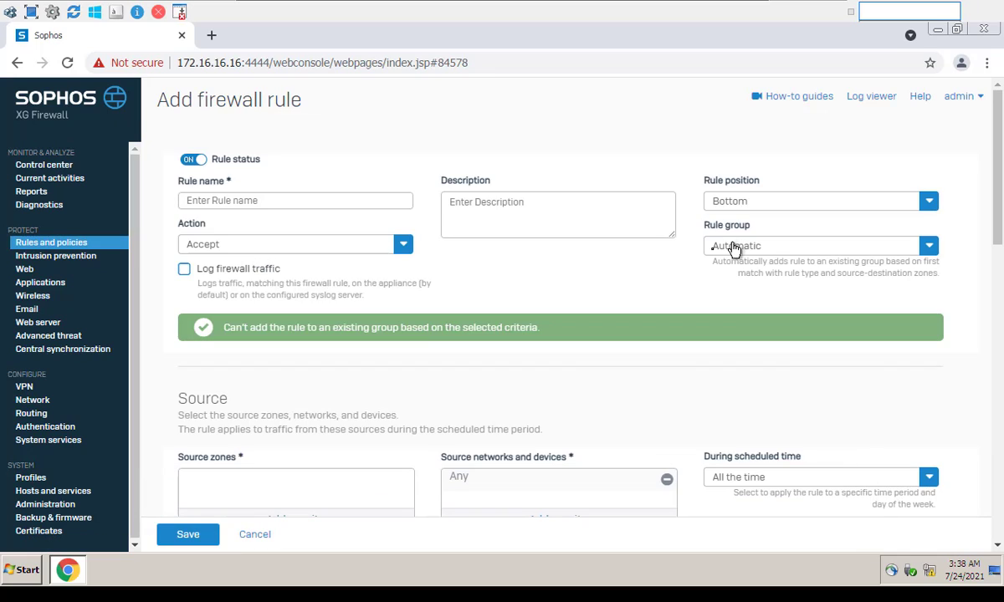
click(287, 201)
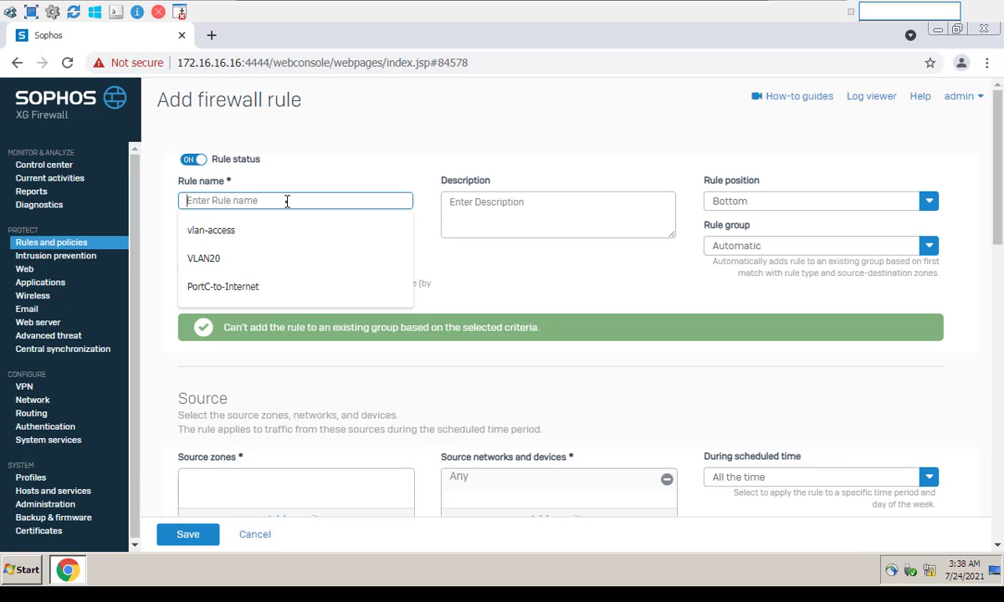
click(276, 286)
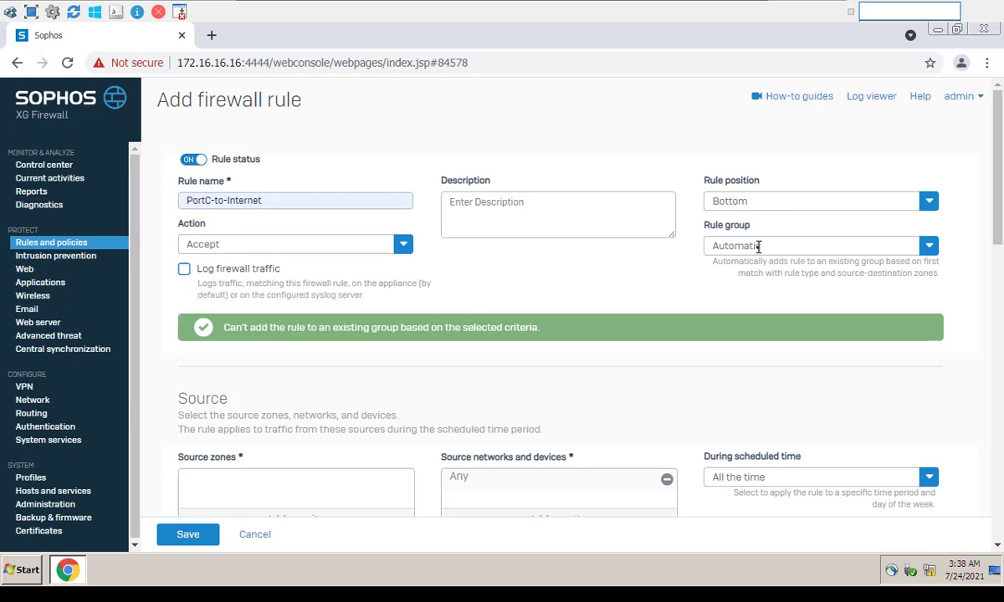
Set the rule group to None and the rule position to Top.
click(713, 243)
click(753, 295)
click(768, 202)
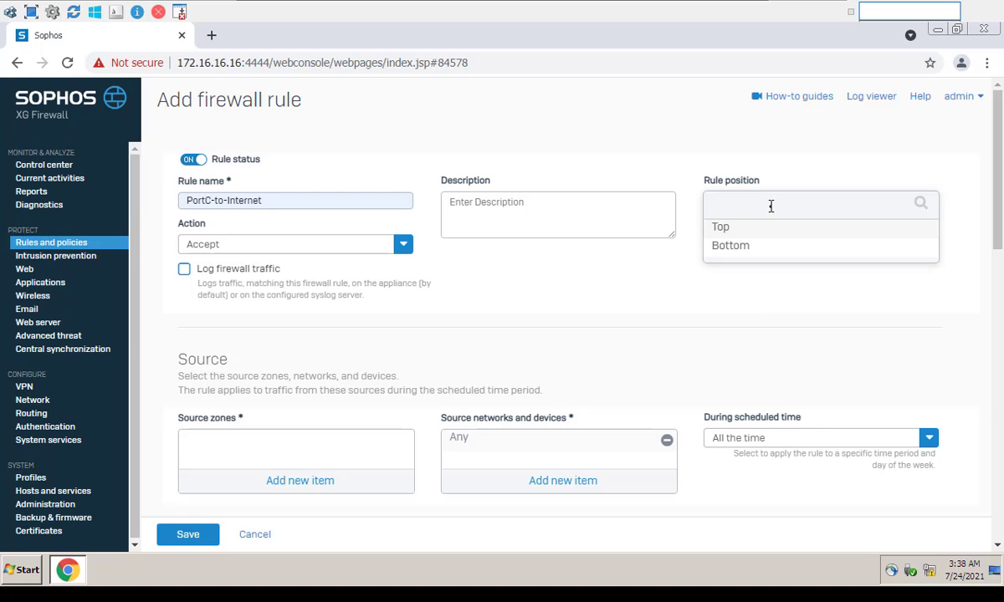
click(763, 230)
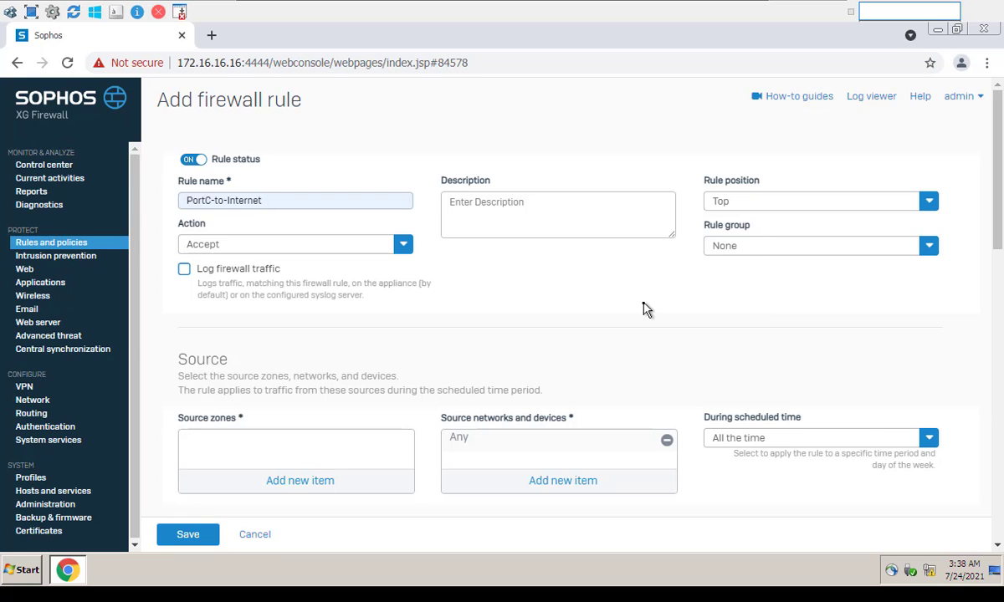
scroll(996, 310, down, 2)
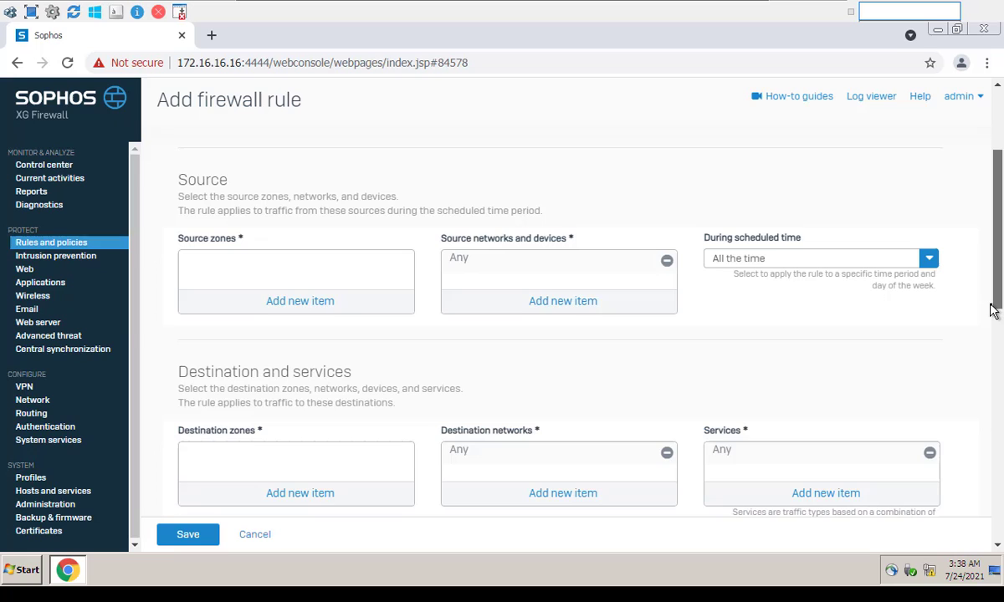
Set LAN as the new rule's source zone.
drag(177, 182, 224, 181)
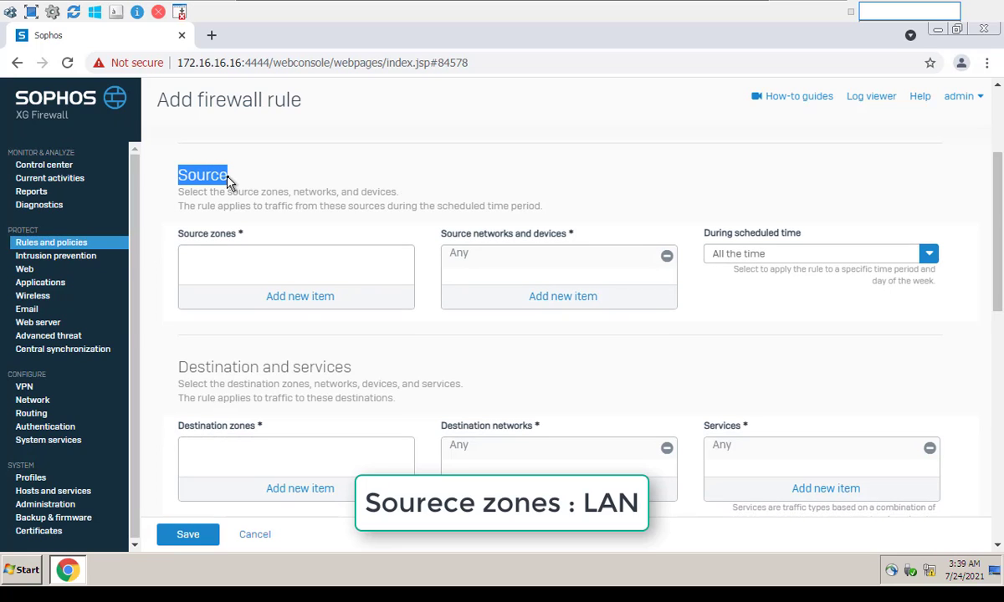
click(300, 296)
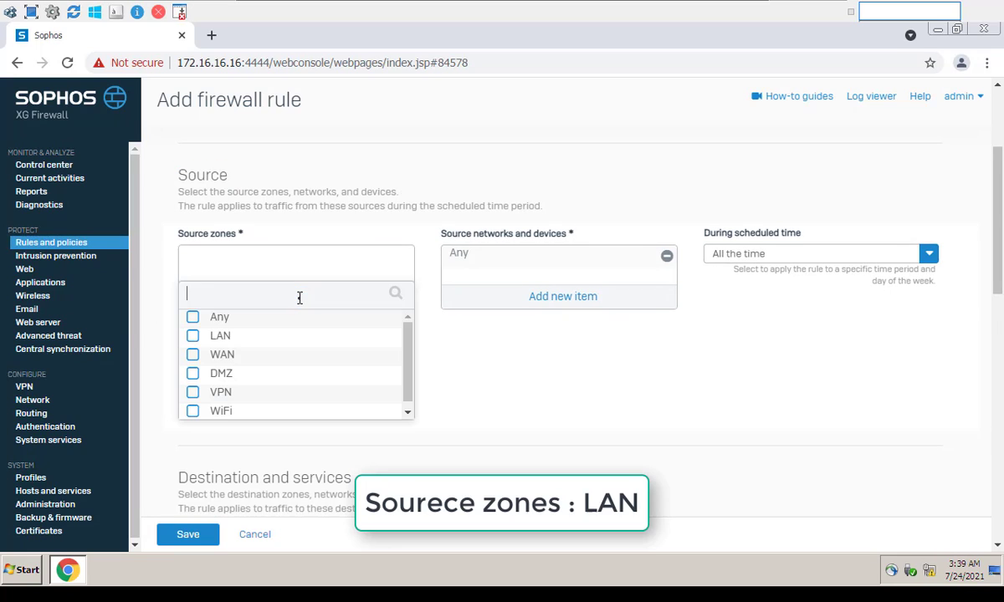
click(192, 336)
click(258, 438)
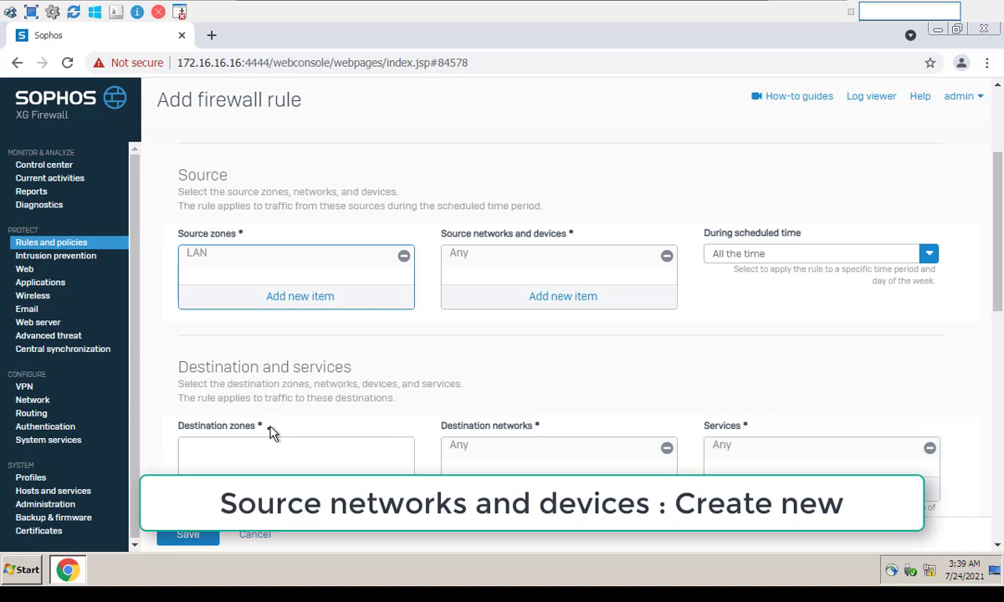
Remove Any from source networks and begin creating a new IP host.
click(667, 260)
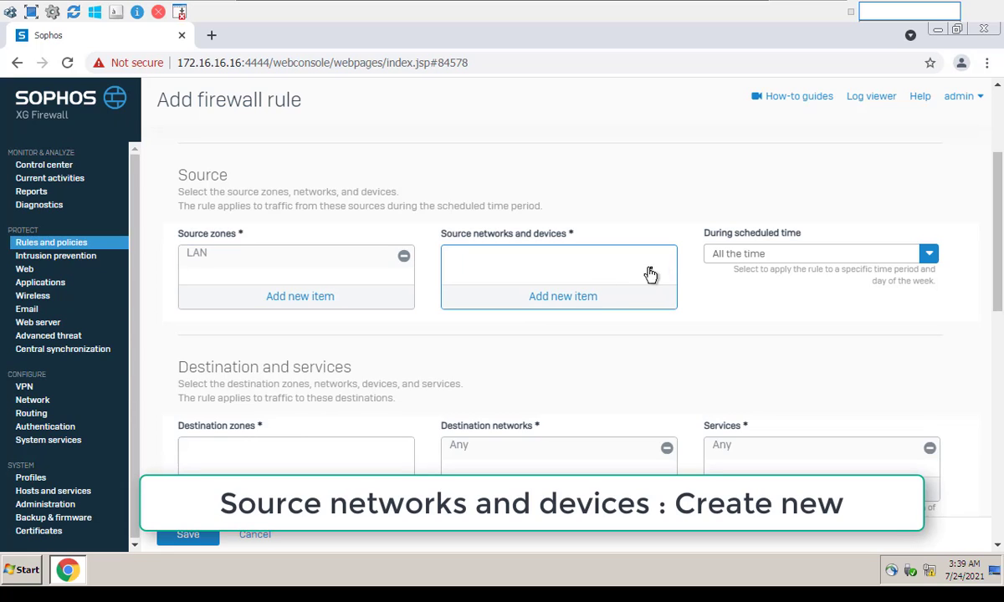
click(577, 298)
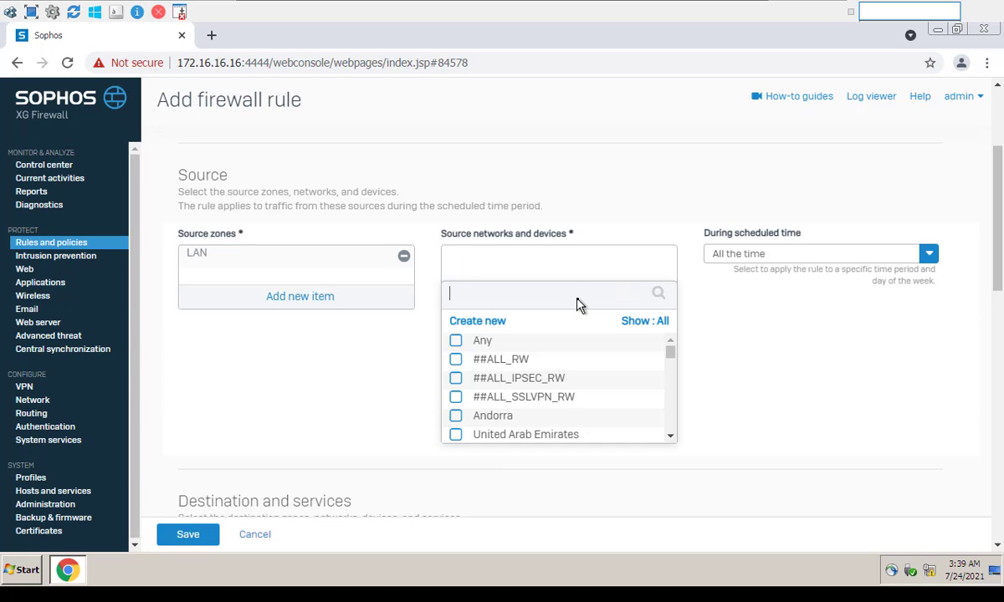
click(487, 328)
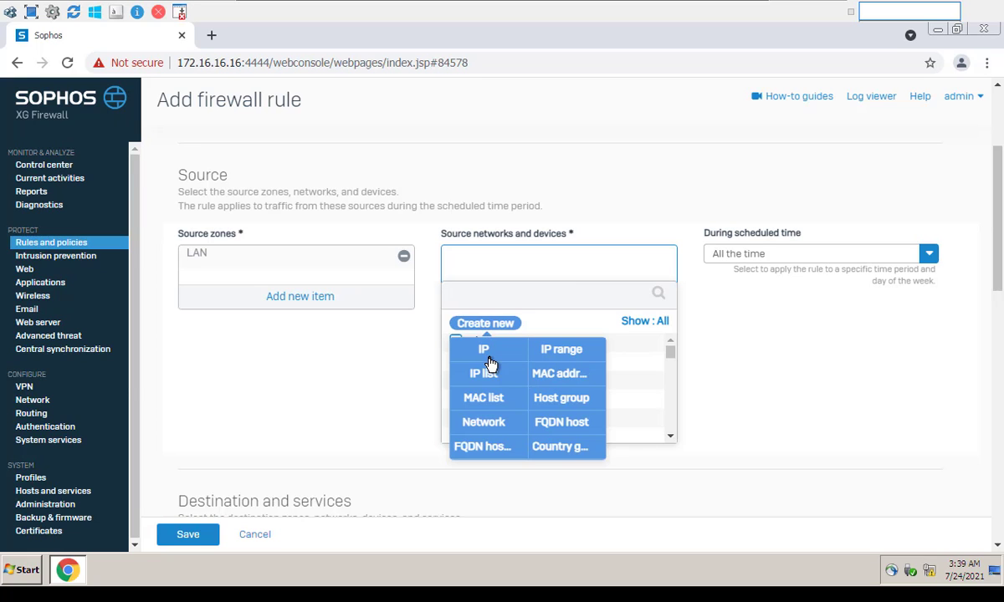
click(485, 351)
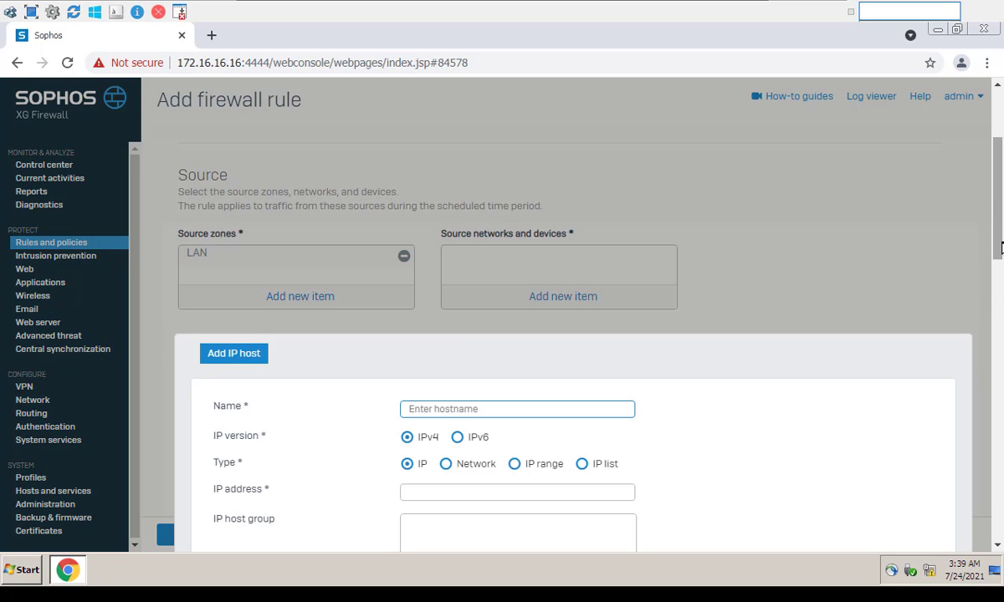
Save IP host PortC-10-Subnet as IPv4 network 10.10.10.0 with a /24 mask.
drag(999, 256, 998, 306)
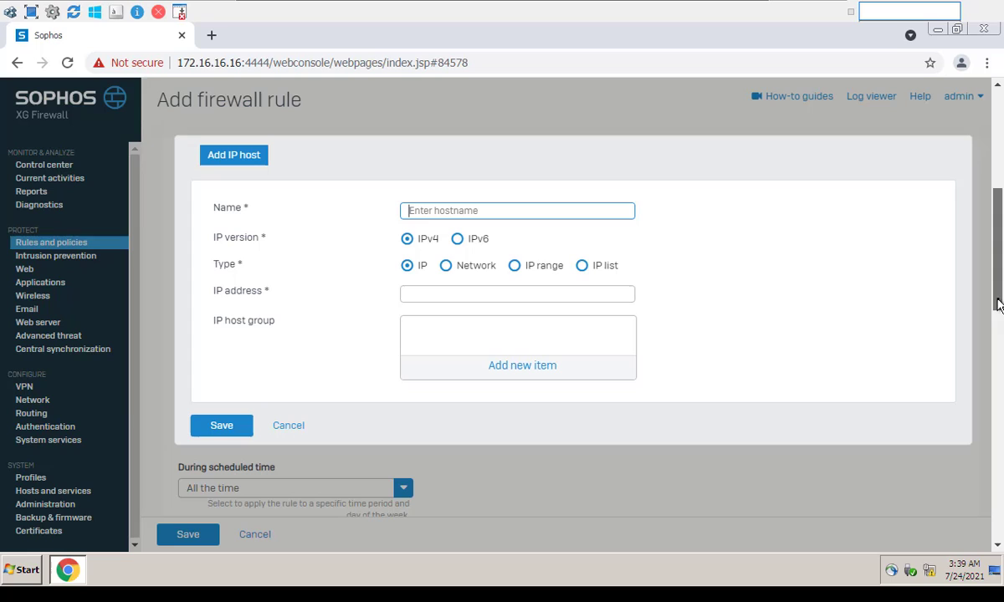
click(429, 210)
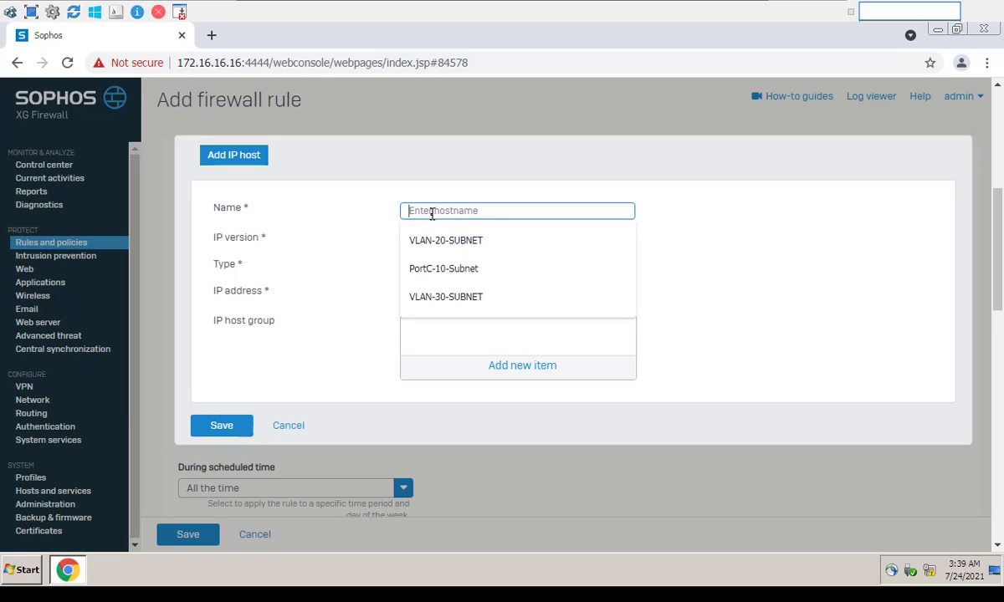
click(454, 269)
click(407, 239)
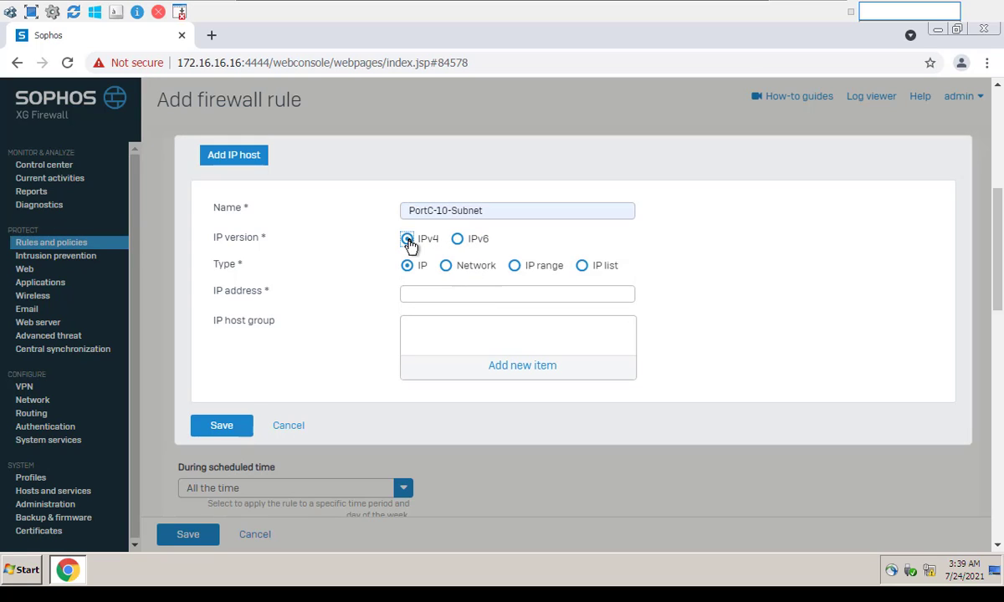
click(448, 267)
click(462, 295)
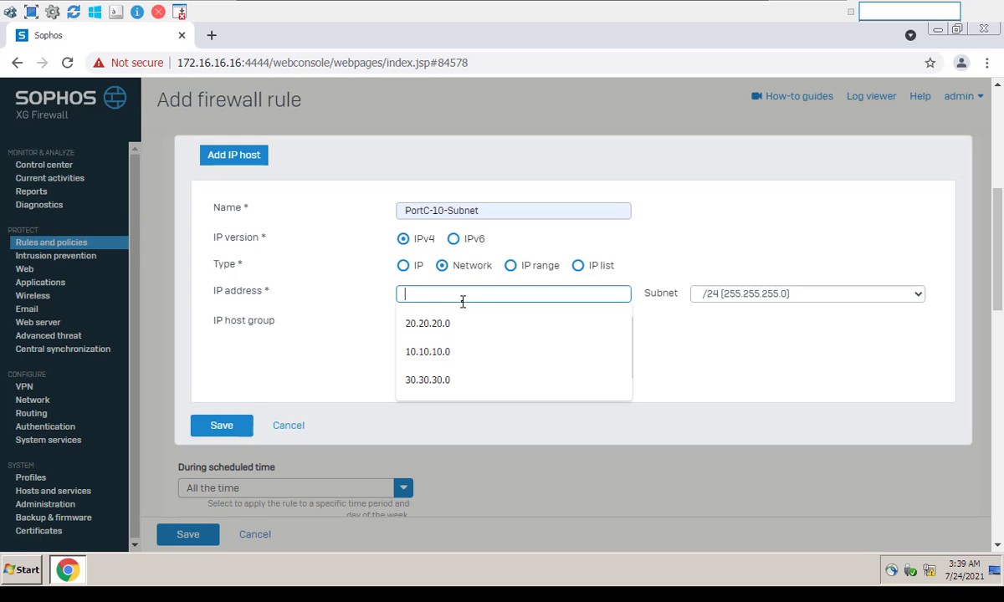
click(458, 354)
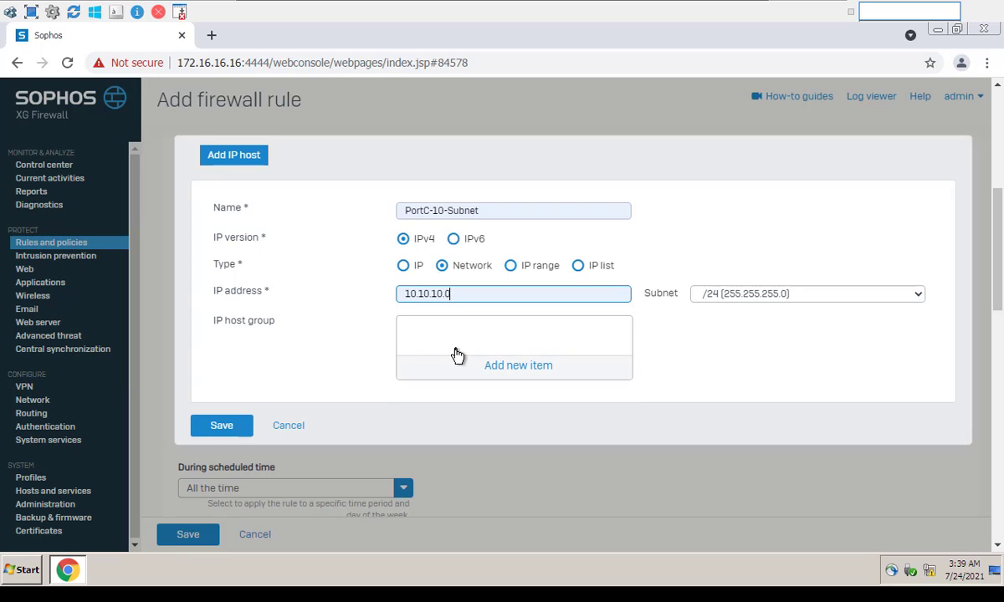
drag(525, 292, 400, 293)
click(363, 327)
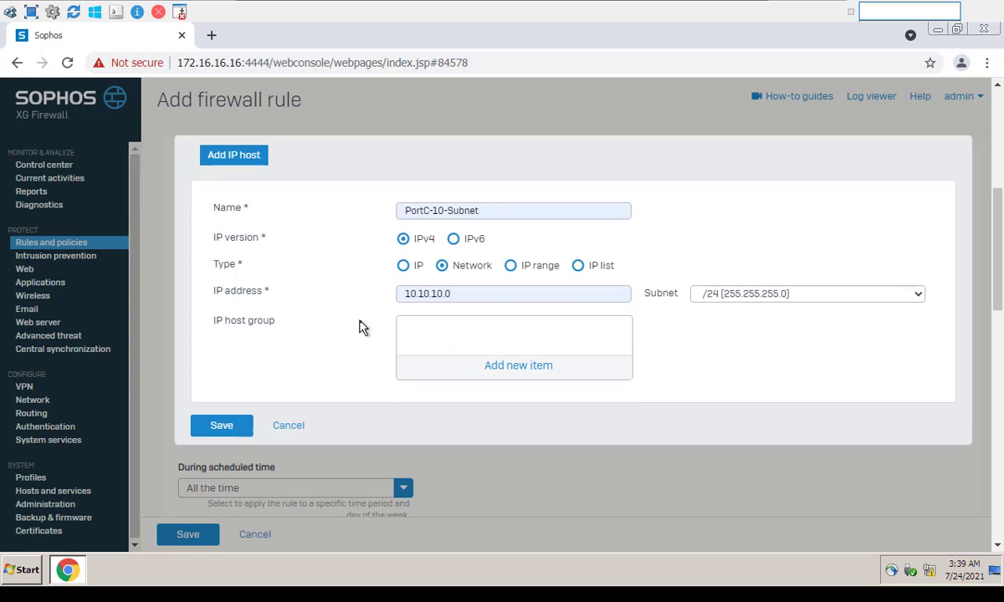
click(727, 306)
click(728, 304)
click(222, 425)
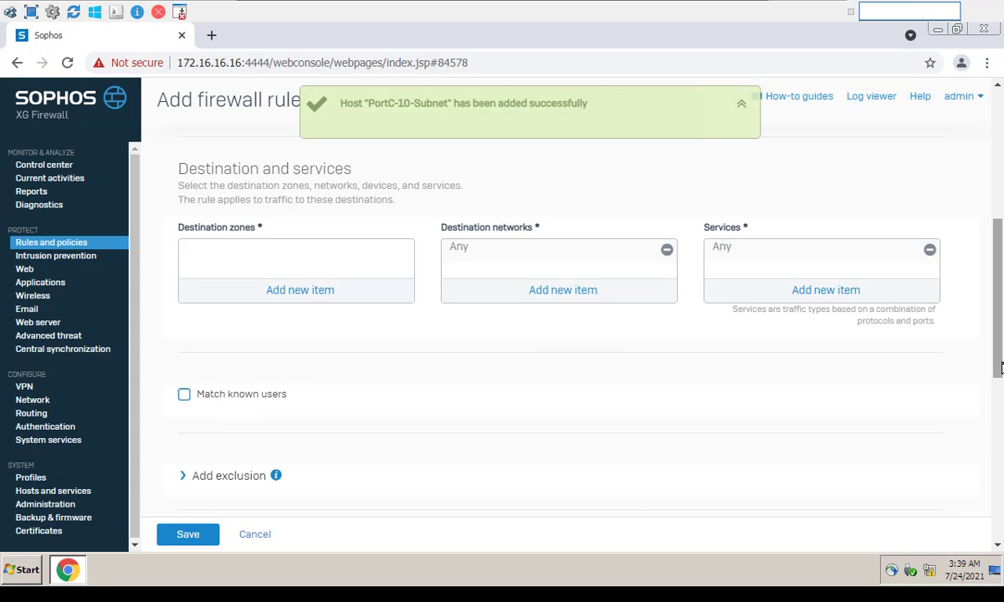
Make WAN the rule's destination zone, leaving destination networks and services as Any.
scroll(826, 316, up, 2)
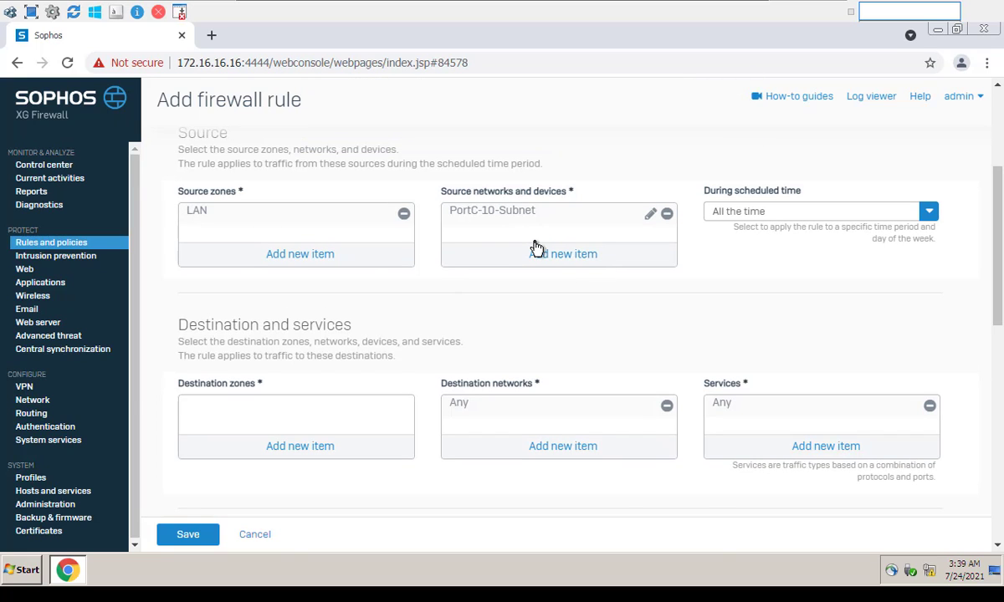
drag(994, 284, 992, 331)
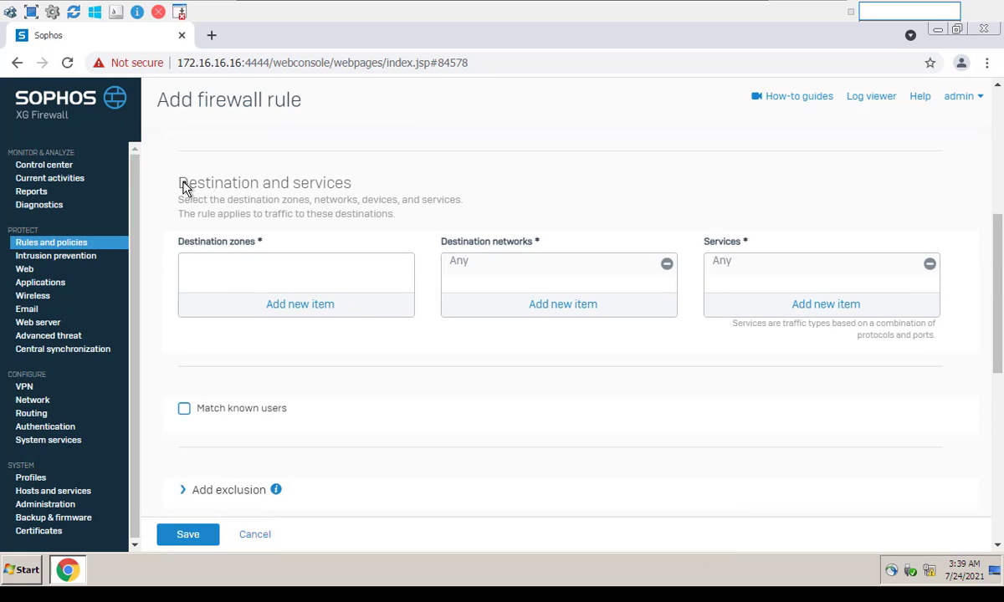
drag(184, 186, 365, 184)
click(308, 307)
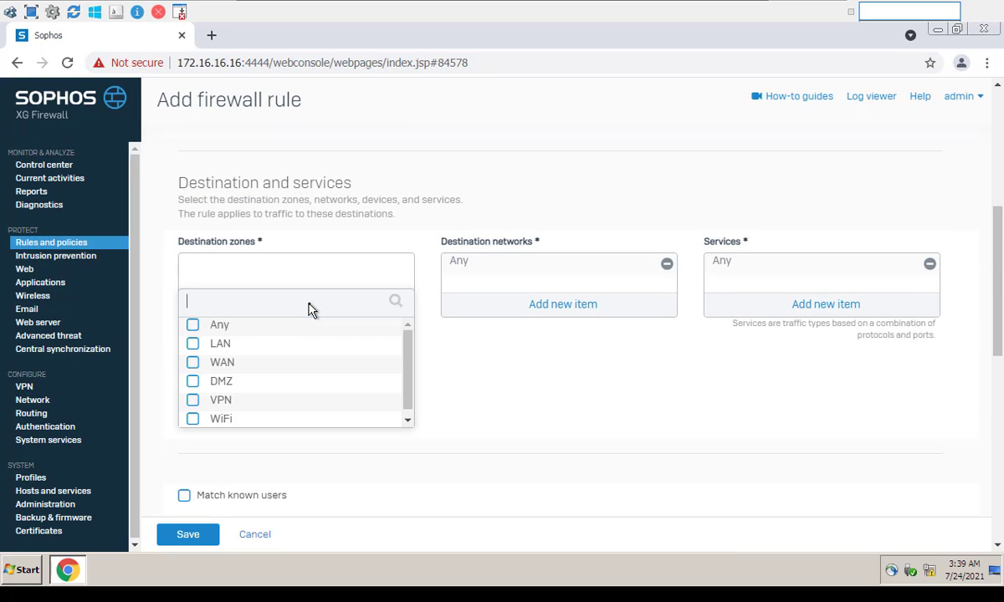
click(193, 363)
click(266, 422)
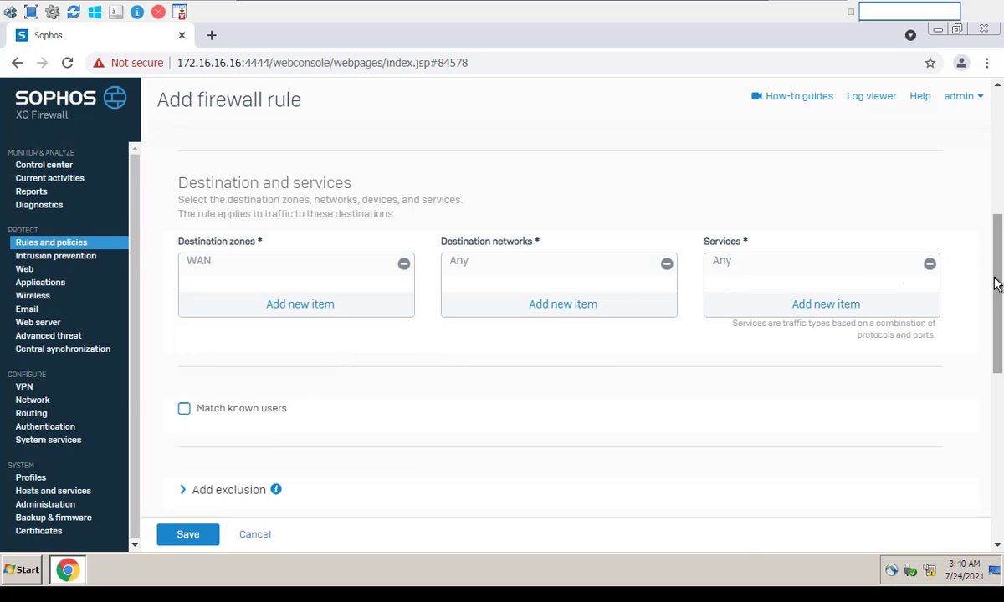
drag(998, 282, 970, 381)
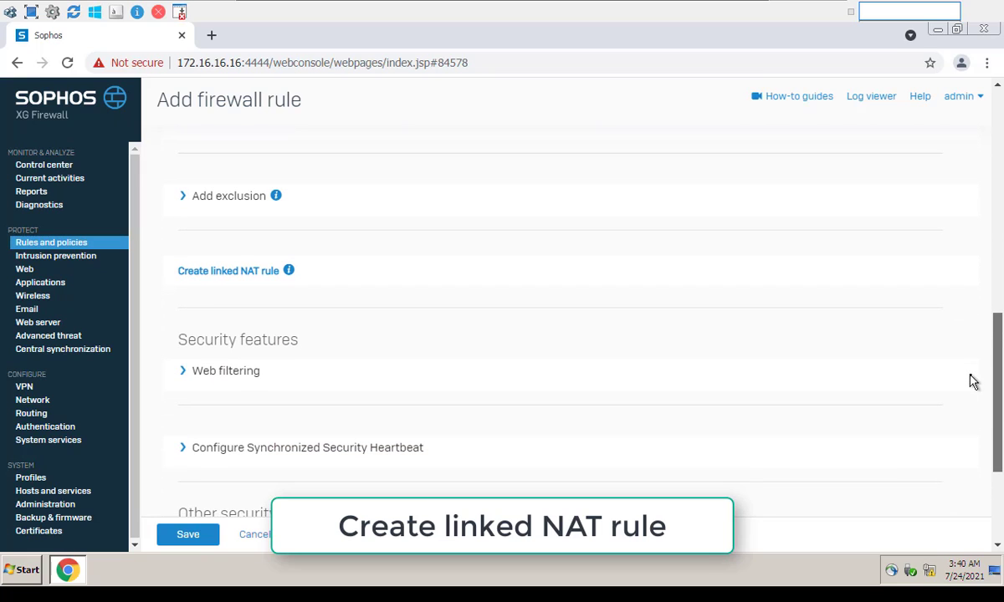
Create a linked NAT rule with MASQ as the translated source and save it.
click(232, 279)
drag(997, 277, 993, 372)
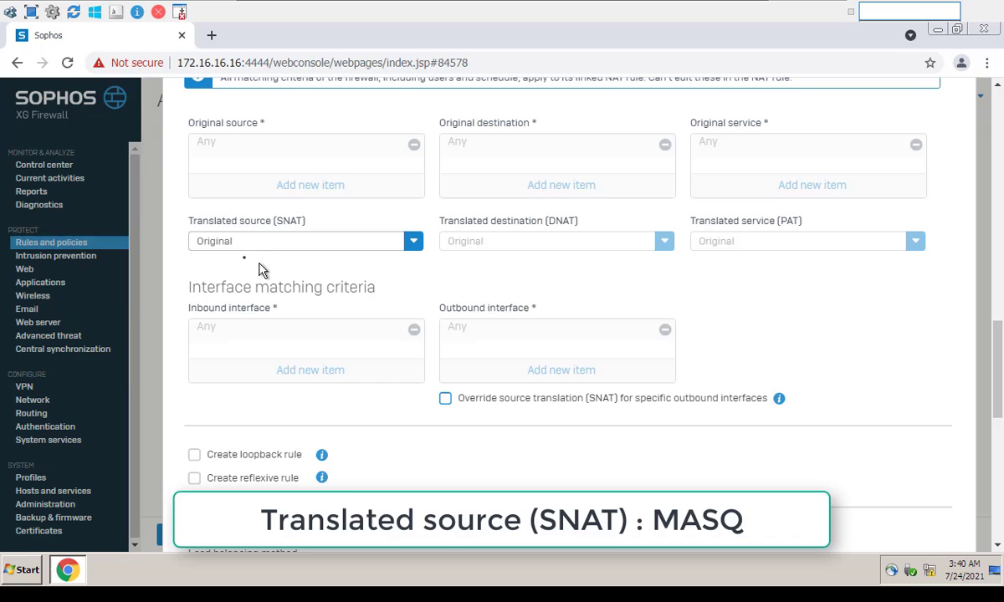
click(305, 238)
click(213, 311)
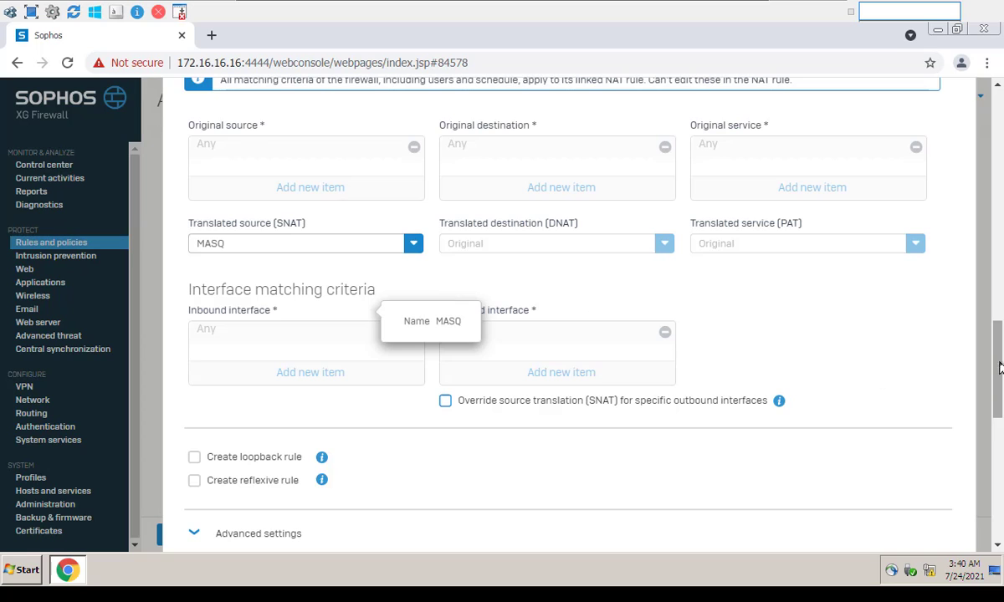
drag(998, 368, 998, 426)
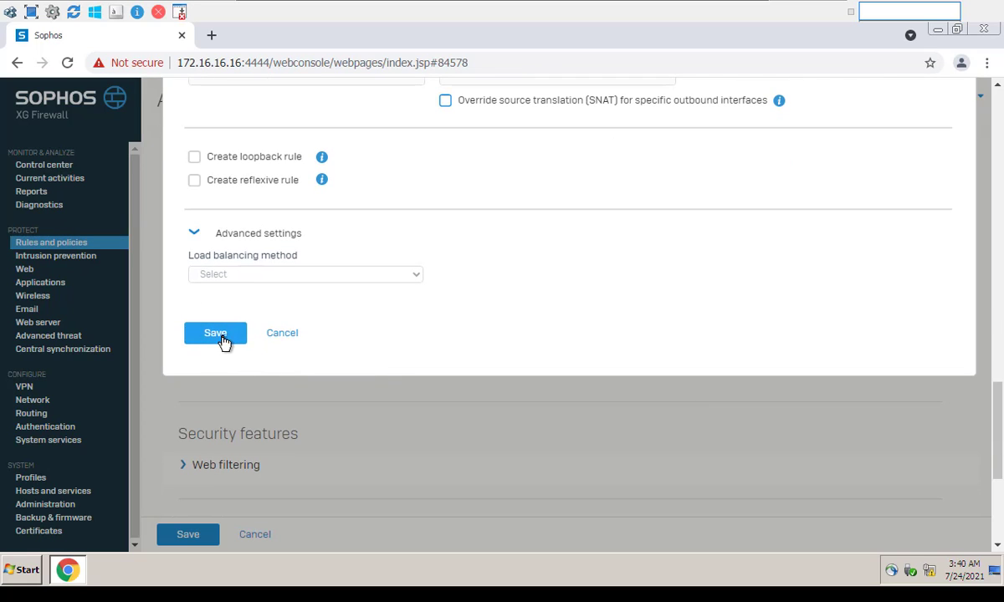
click(222, 337)
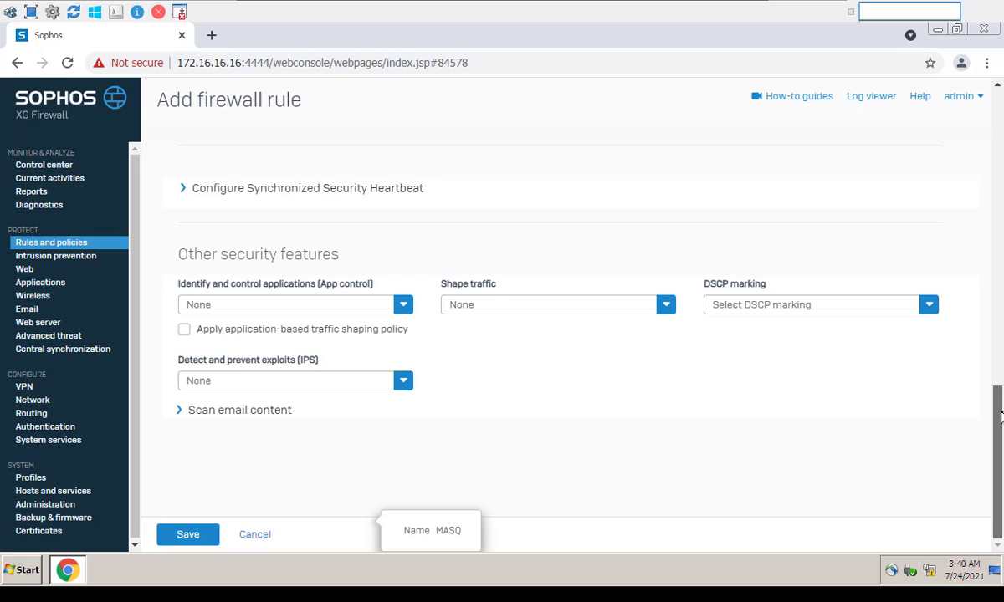
drag(998, 417, 994, 326)
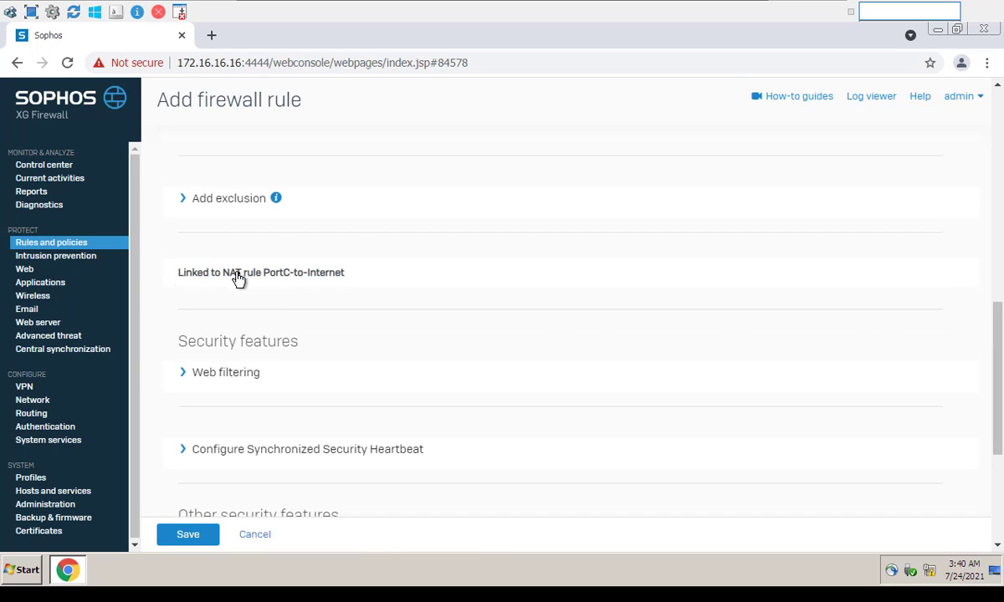
Save the PortC-to-Internet rule so it tops the list as LAN-to-WAN Accept with LinkedNAT.
click(203, 536)
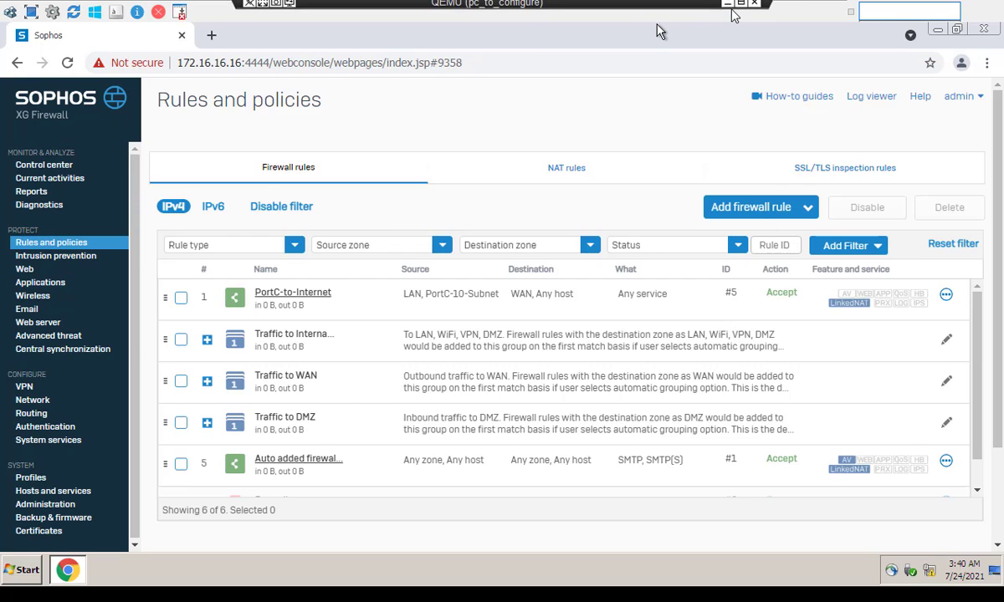
Minimize the firewall console and open a command prompt on the Client node in EVE-NG.
click(727, 4)
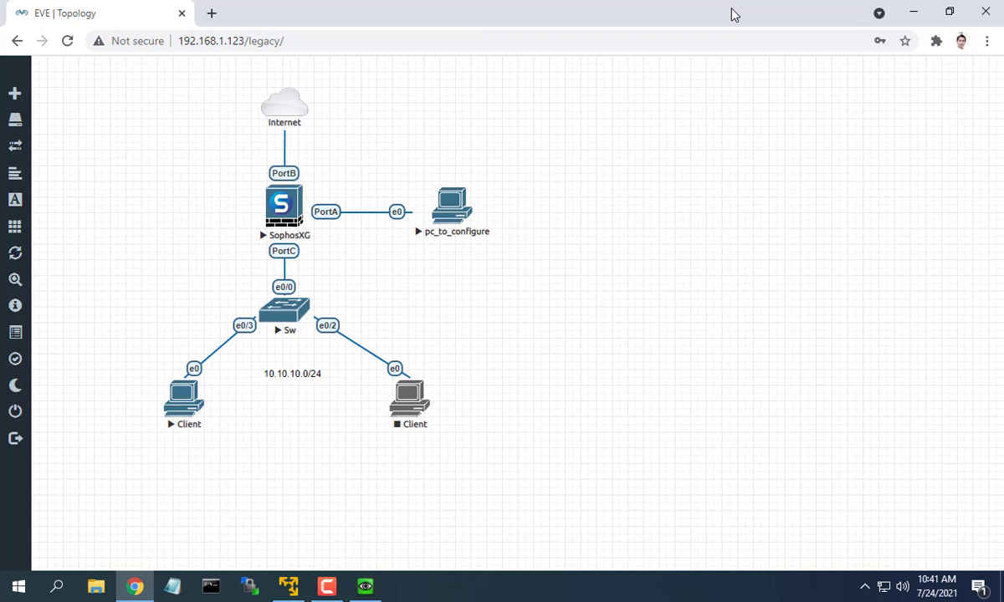
click(193, 405)
click(536, 155)
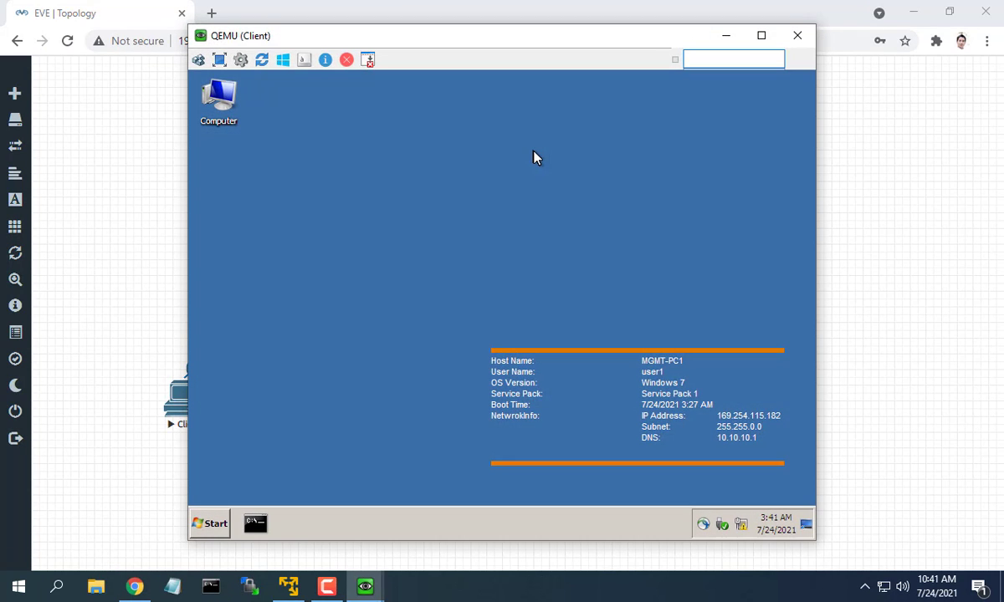
click(264, 525)
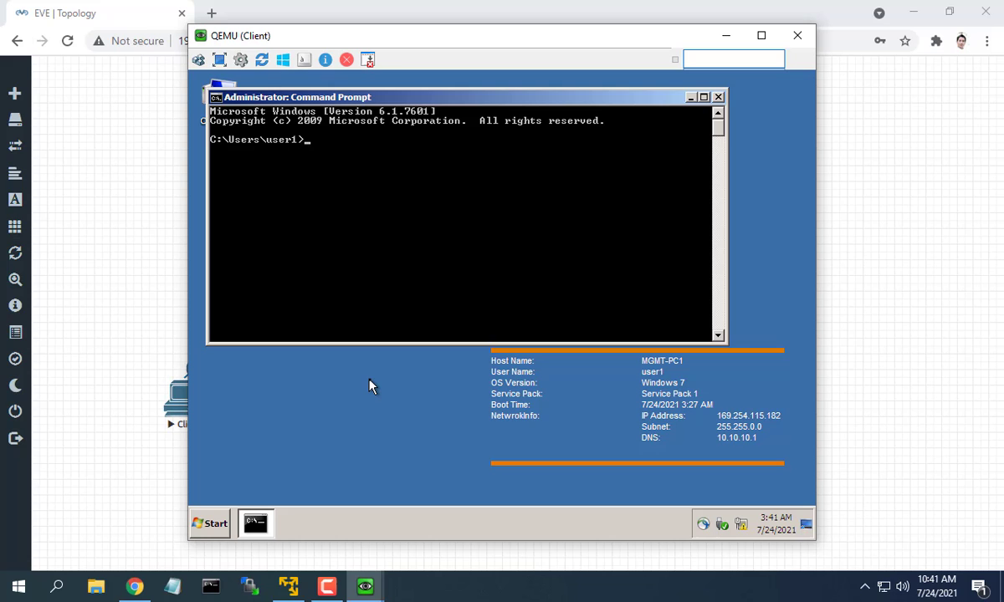
Run ipconfig and ipconfig /renew to get lease 10.10.10.2/255.255.255.0, gateway 10.10.10.1.
text(ipconfig)
key(Return)
text(ipco)
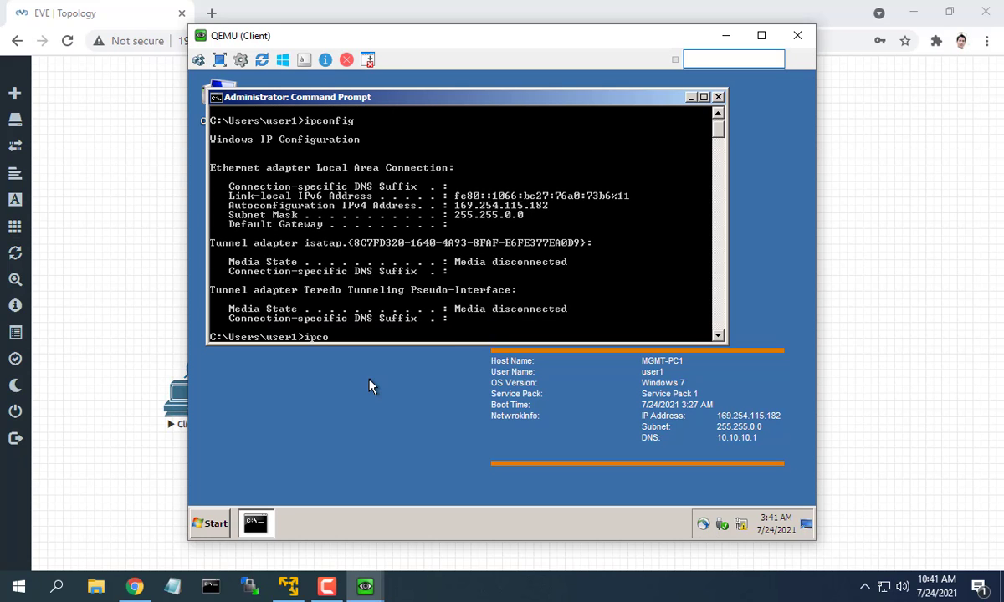
text(nfig /renew)
key(Return)
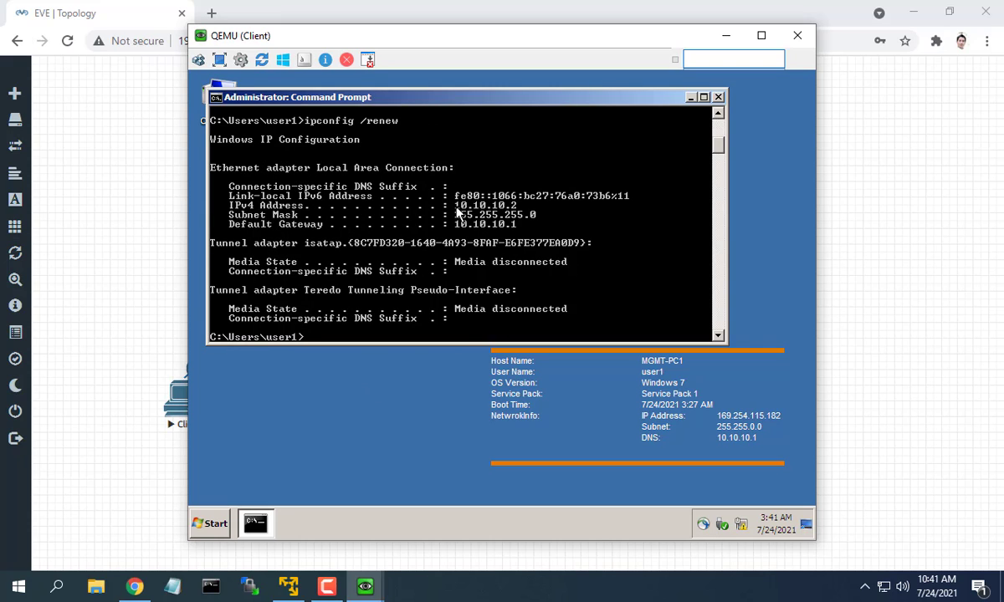
Clear the screen with cls and ping 8.8.8.8, getting replies at 42ms, TTL 118.
text(cls)
key(Return)
text(ping 8.8.8.8)
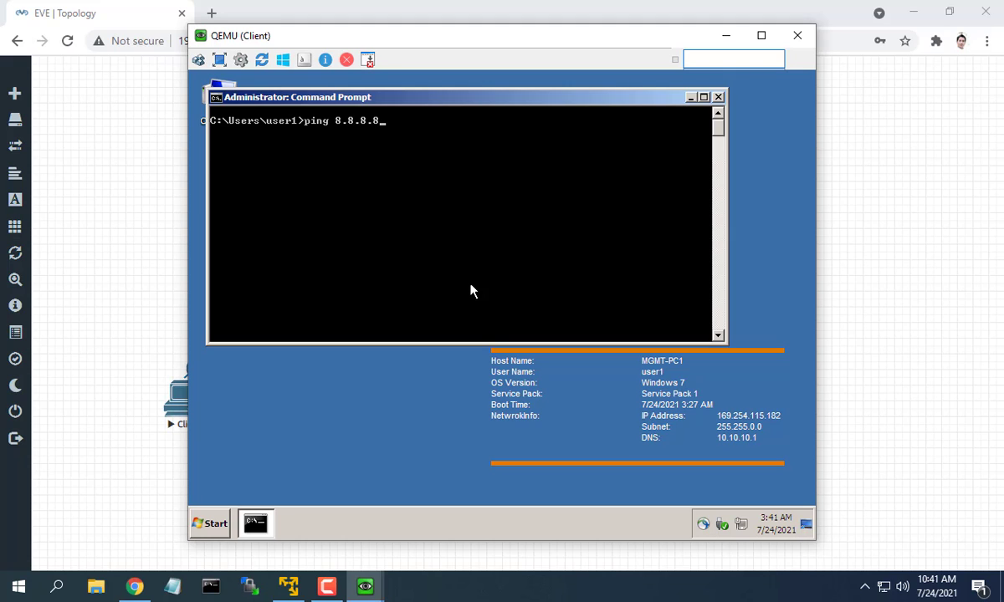
key(Return)
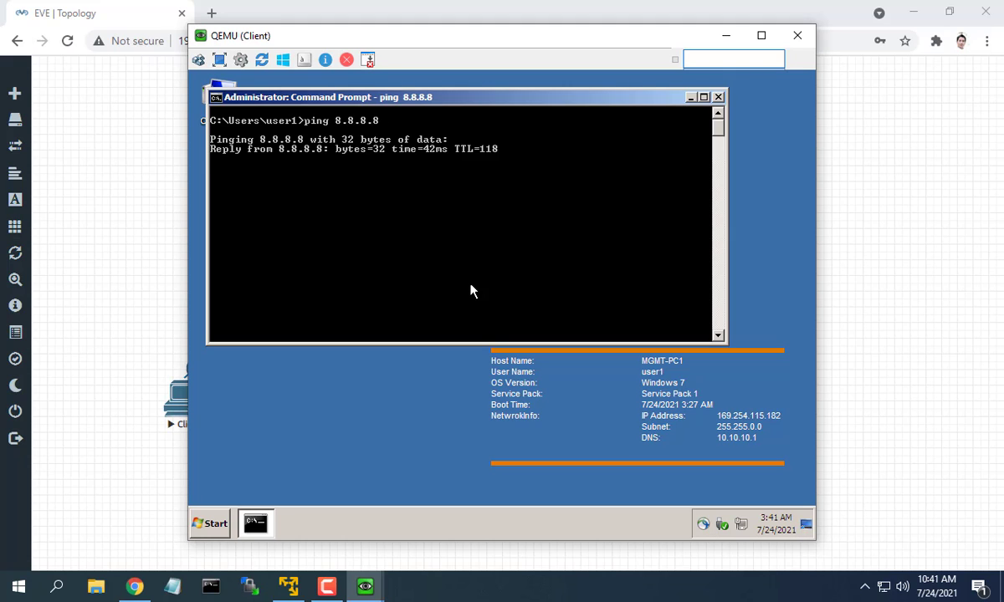